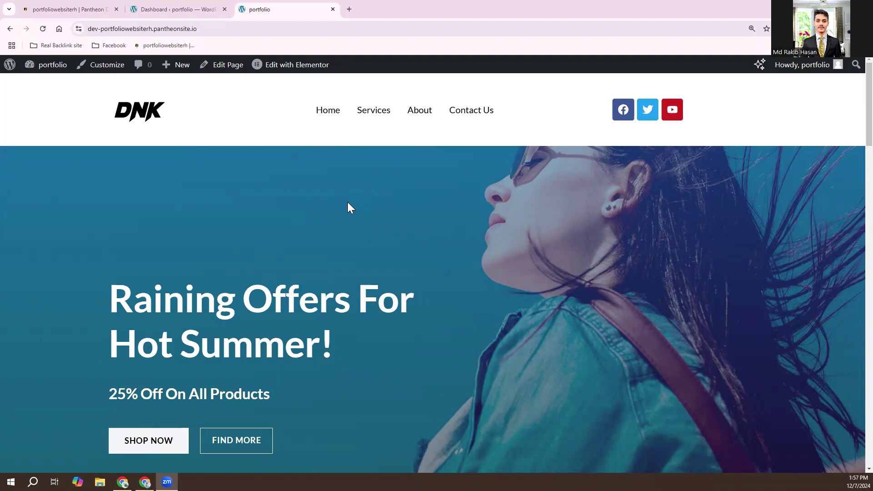
pyautogui.scroll(-7, 348, 203)
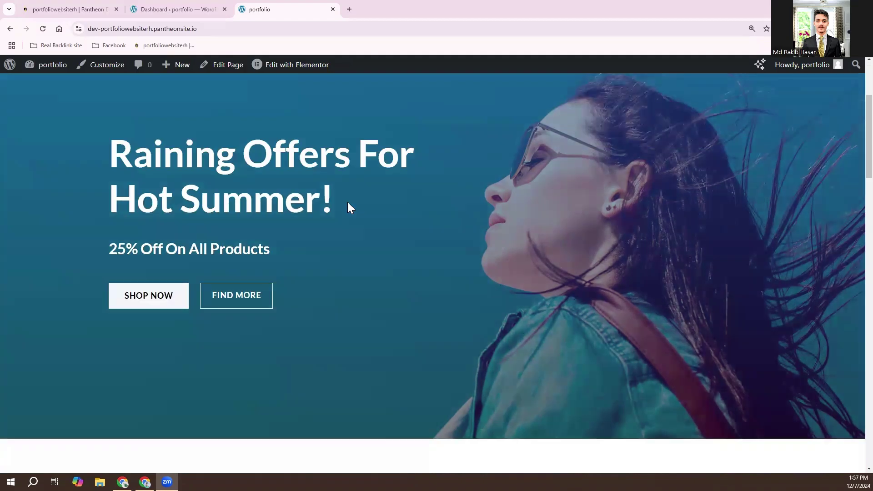
pyautogui.scroll(7, 348, 203)
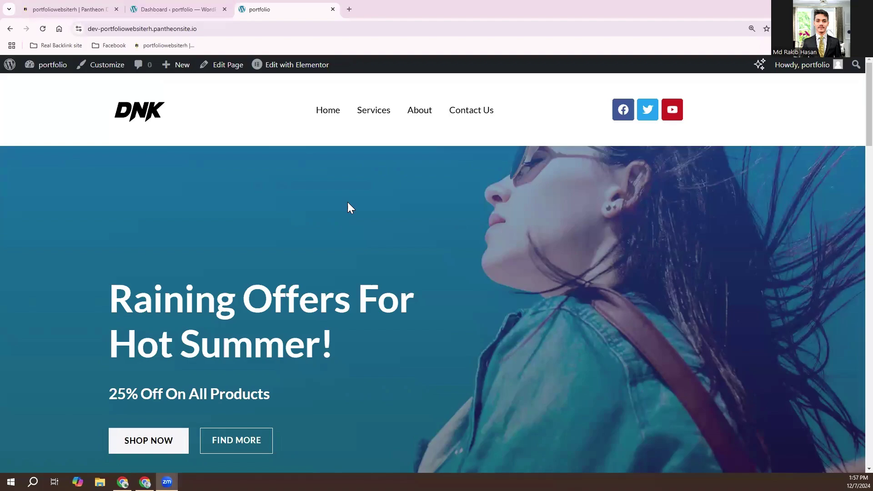
pyautogui.scroll(-4, 347, 208)
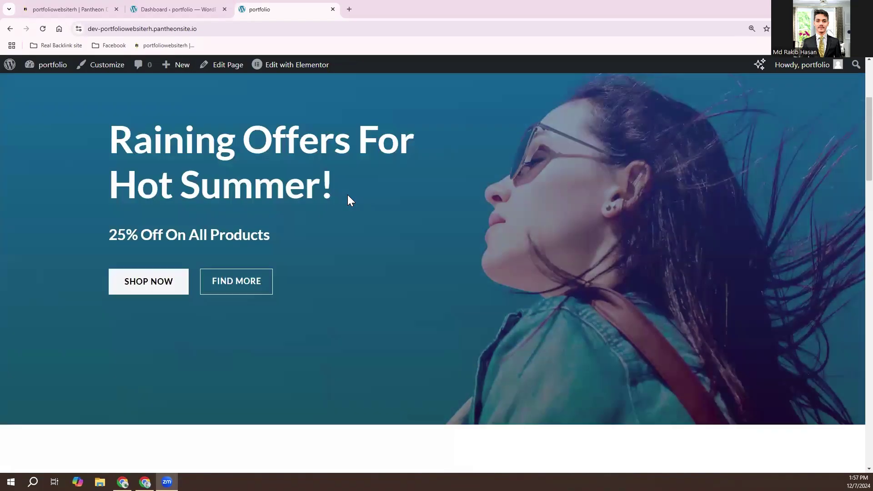
pyautogui.scroll(3, 347, 202)
pyautogui.scroll(1, 196, 142)
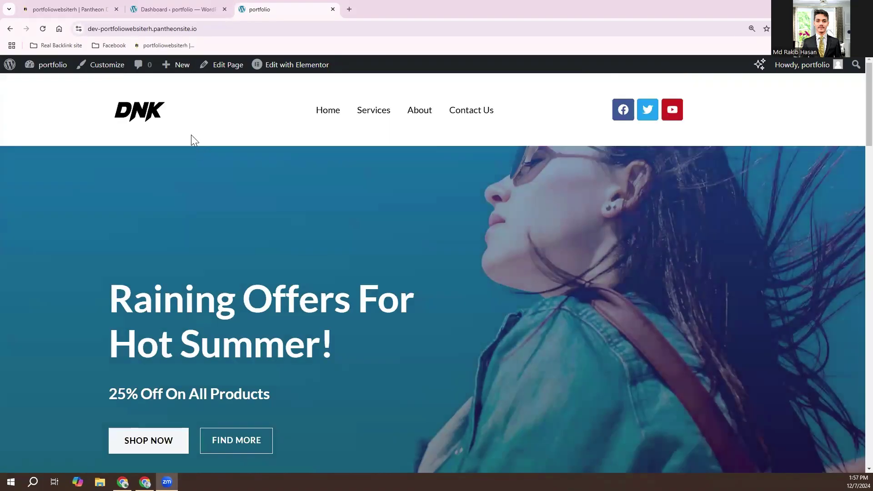
# Create a new page titled Portfolio in the WordPress dashboard and publish it.
pyautogui.click(167, 7)
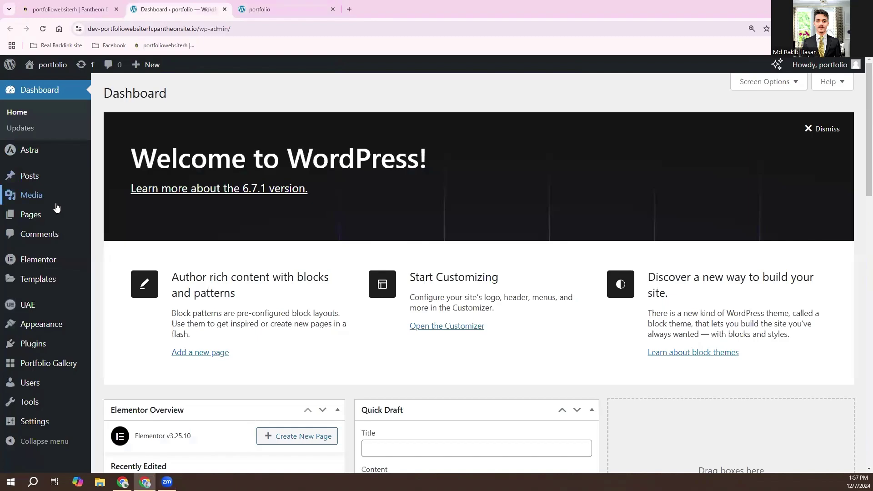
pyautogui.click(30, 220)
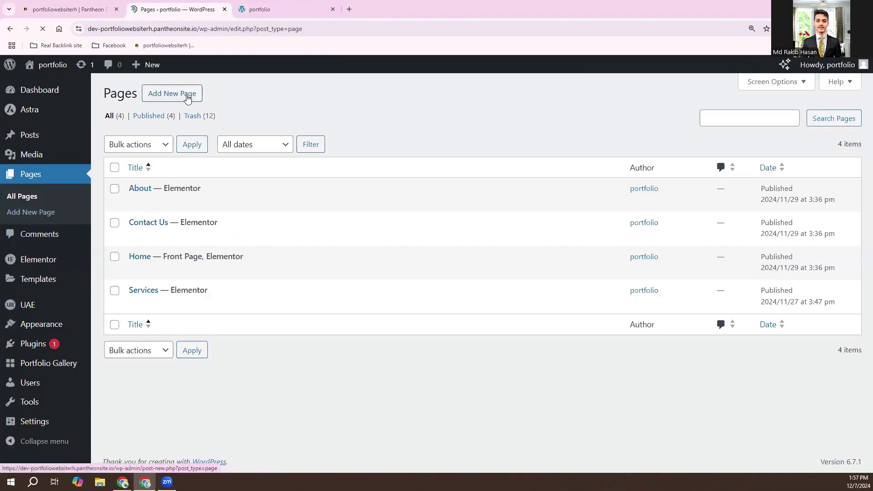
pyautogui.click(166, 97)
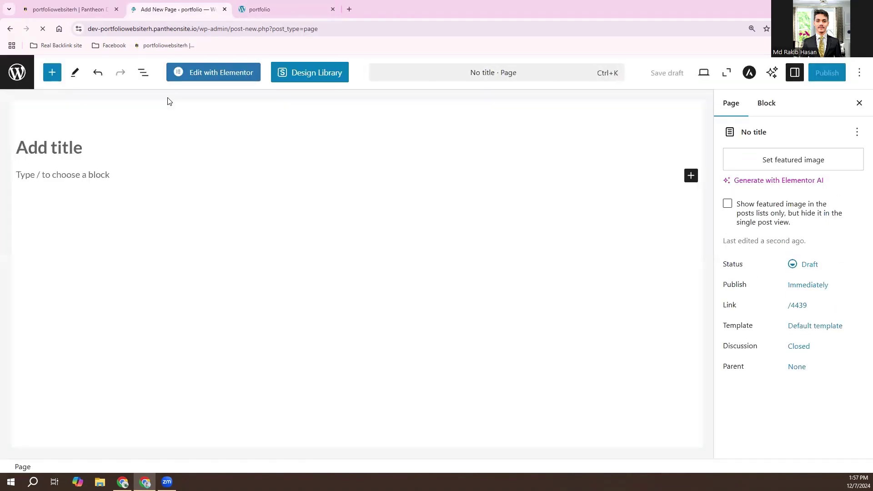
pyautogui.click(51, 153)
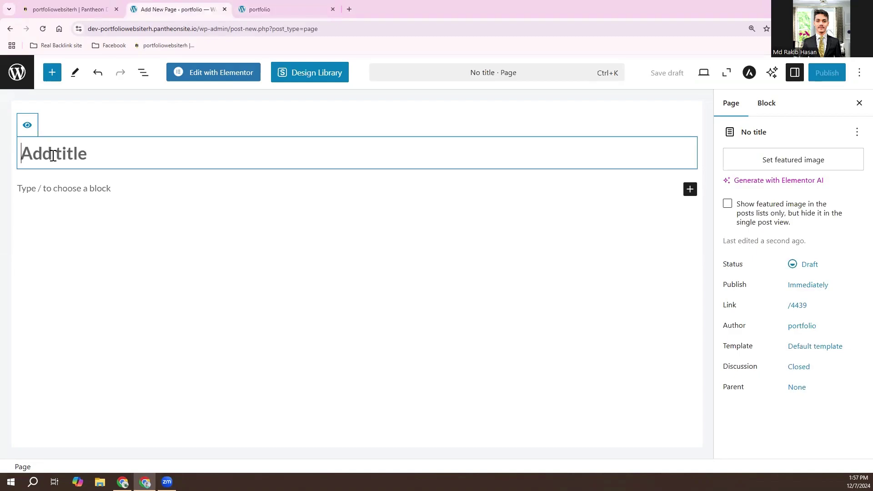
pyautogui.write('Portf')
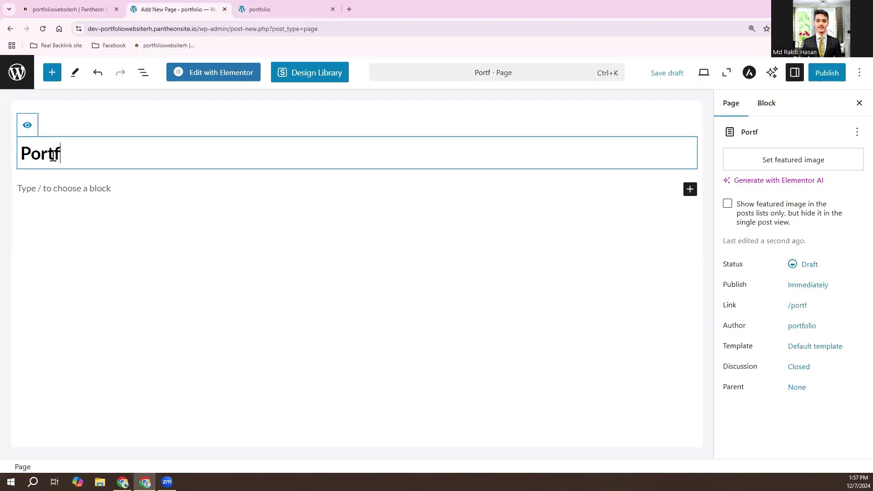
pyautogui.write('olio')
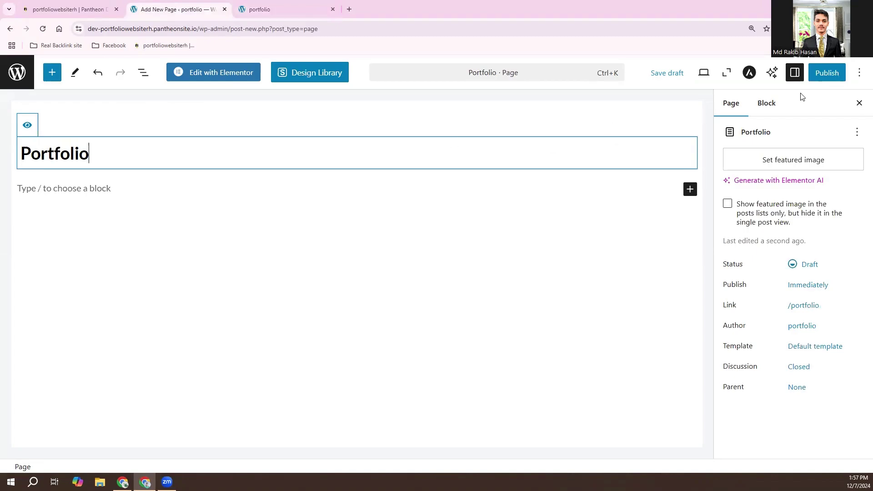
pyautogui.click(818, 73)
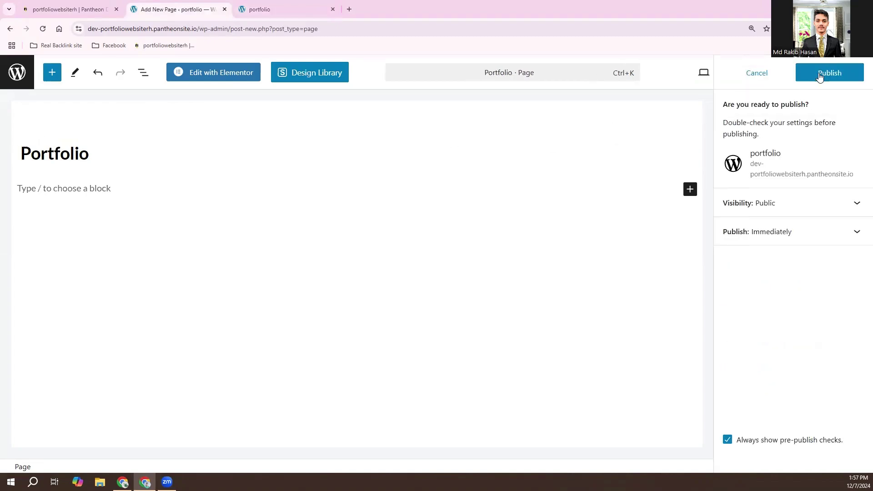
pyautogui.click(818, 74)
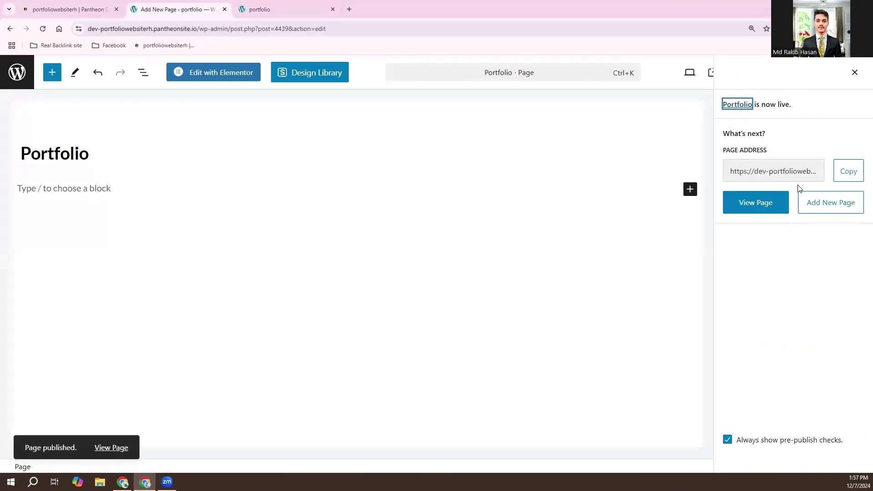
# Add the Portfolio page to the site's primary menu.
pyautogui.click(9, 29)
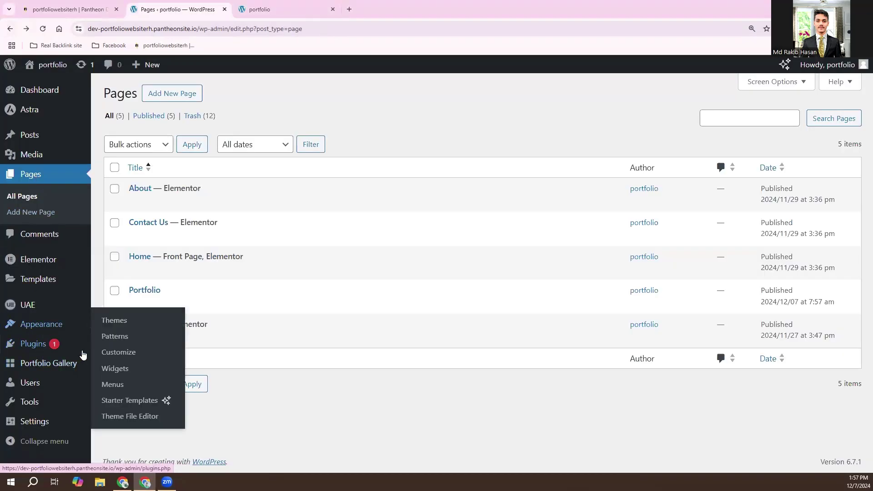
pyautogui.click(113, 387)
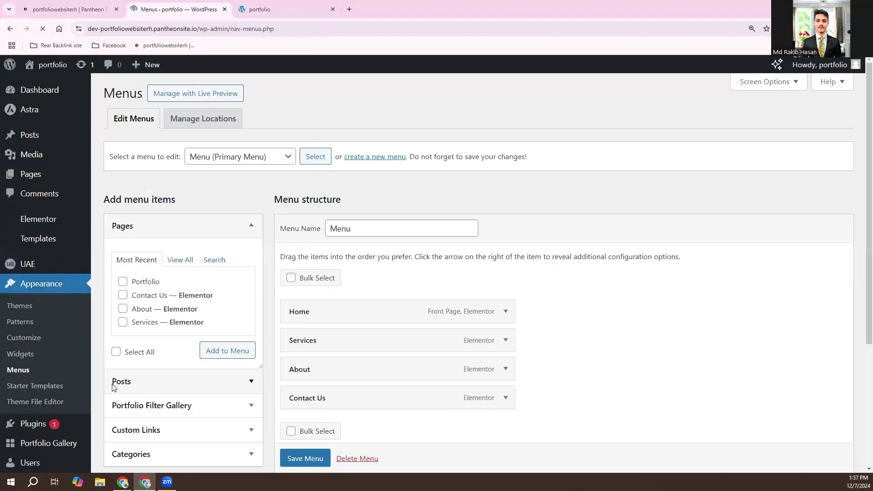
pyautogui.scroll(-2, 200, 257)
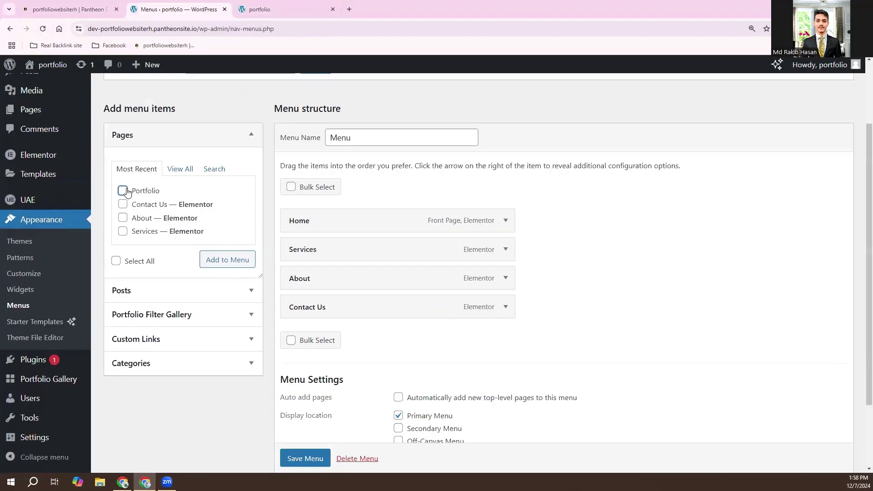
pyautogui.click(220, 262)
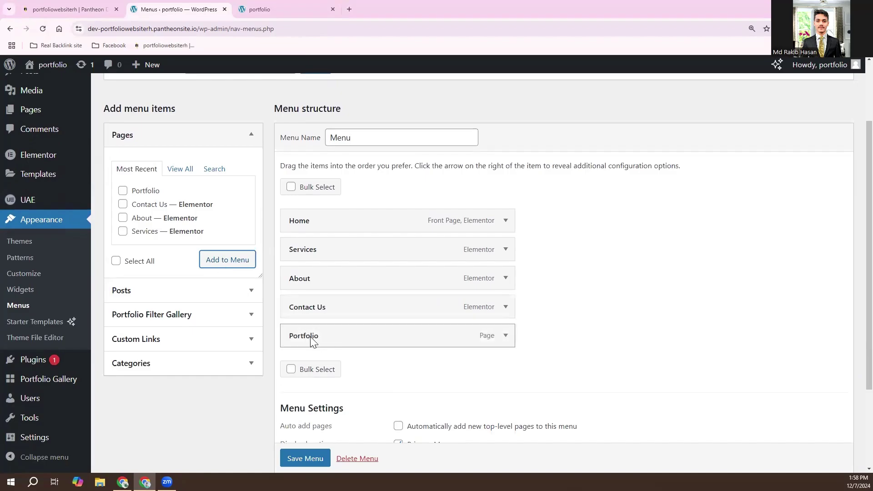
# Move the Portfolio item between Services and About in the menu structure and save the menu.
pyautogui.moveTo(312, 342); pyautogui.dragTo(306, 285)
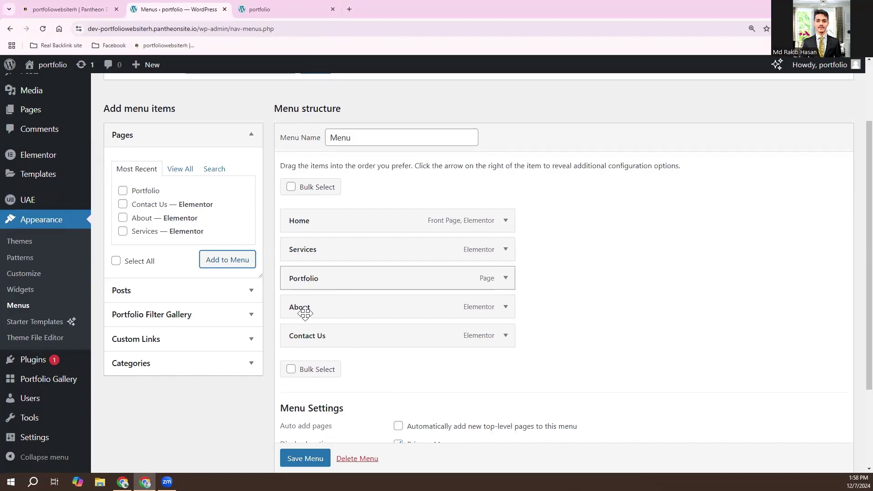
pyautogui.scroll(-3, 305, 387)
pyautogui.click(305, 411)
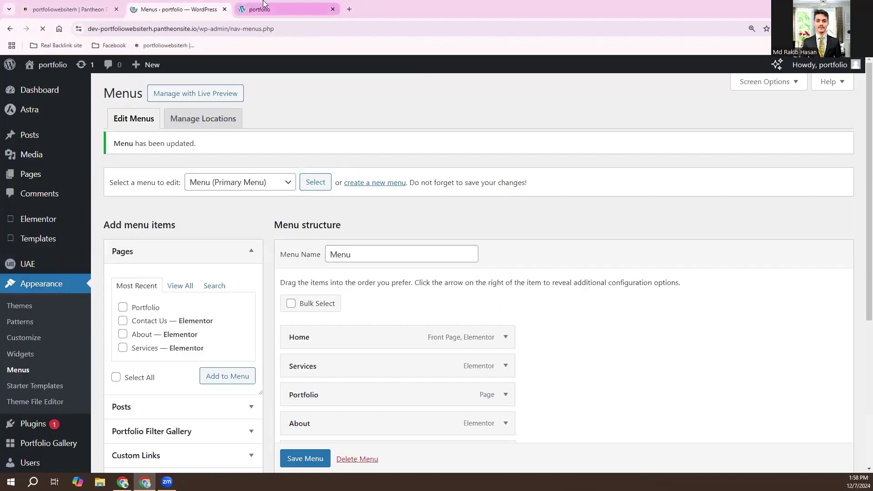
# Reload the live home page and open the Portfolio page from its navigation.
pyautogui.click(264, 4)
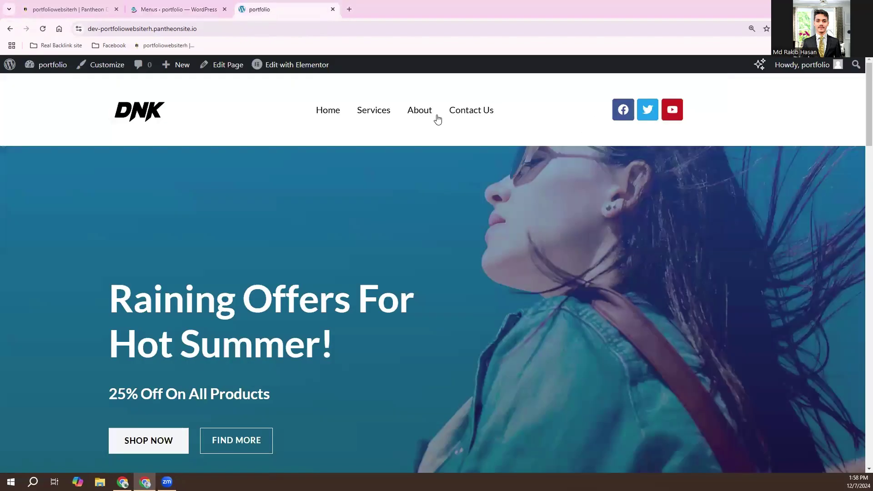
pyautogui.click(41, 29)
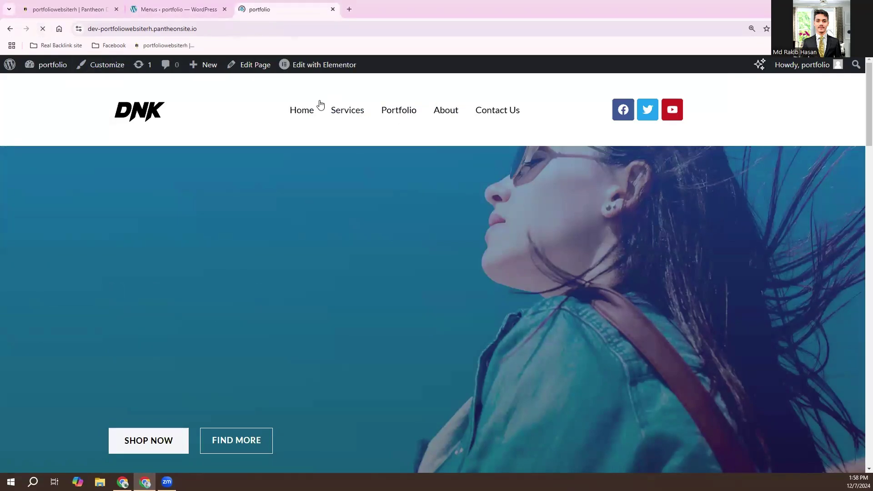
pyautogui.click(394, 111)
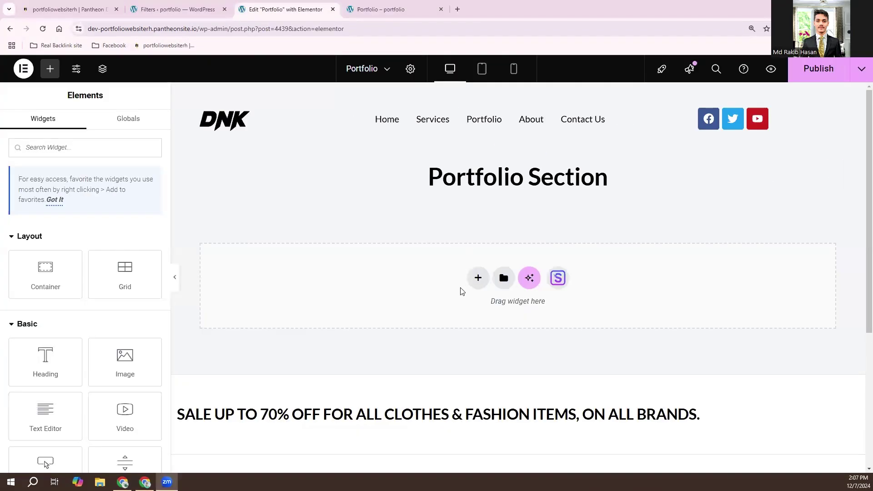
# Add a flexbox container with two equal columns below the Portfolio Section heading.
pyautogui.click(478, 278)
pyautogui.click(484, 312)
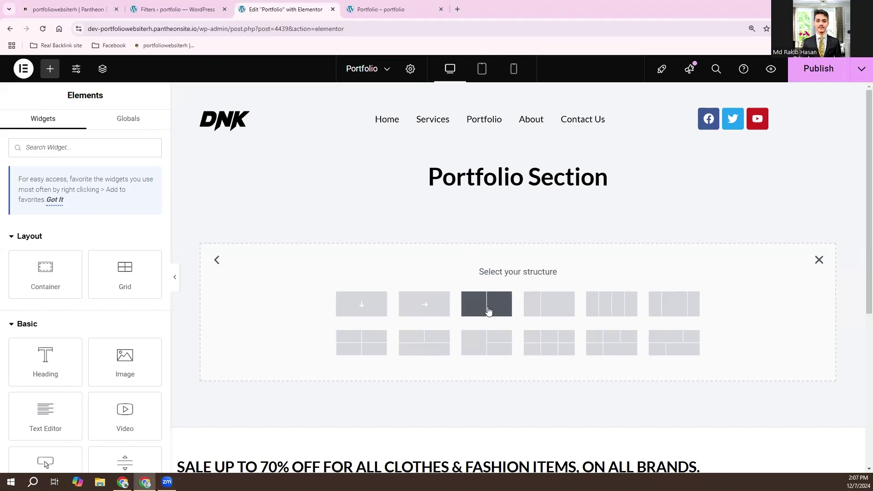
pyautogui.click(489, 311)
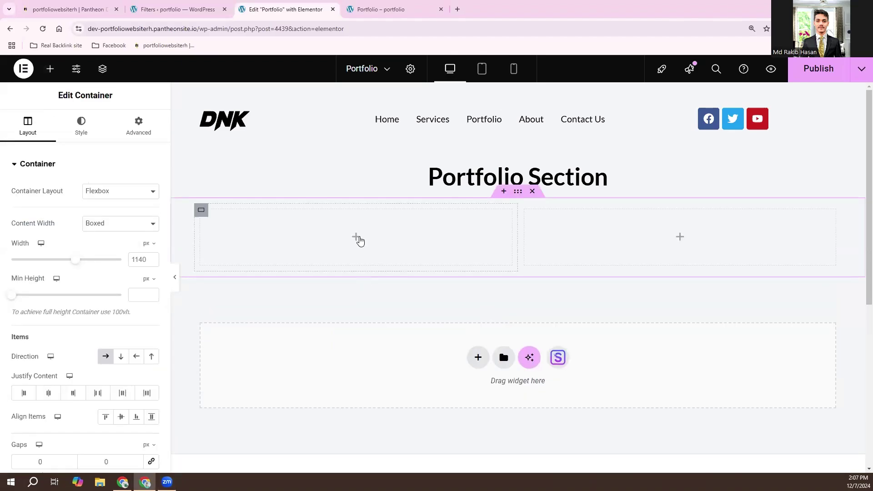
# Insert a Heading widget into each of the container's two columns.
pyautogui.click(356, 237)
pyautogui.moveTo(45, 361); pyautogui.dragTo(384, 229)
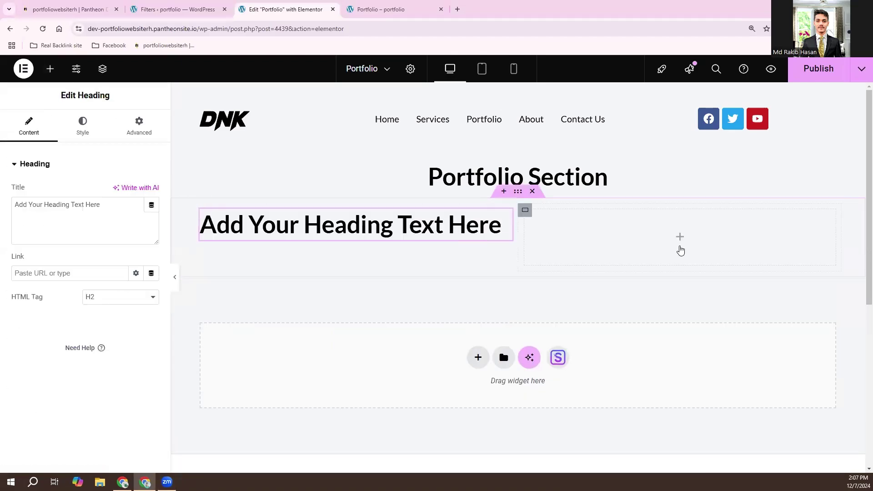
pyautogui.click(681, 238)
pyautogui.moveTo(68, 359); pyautogui.dragTo(681, 219)
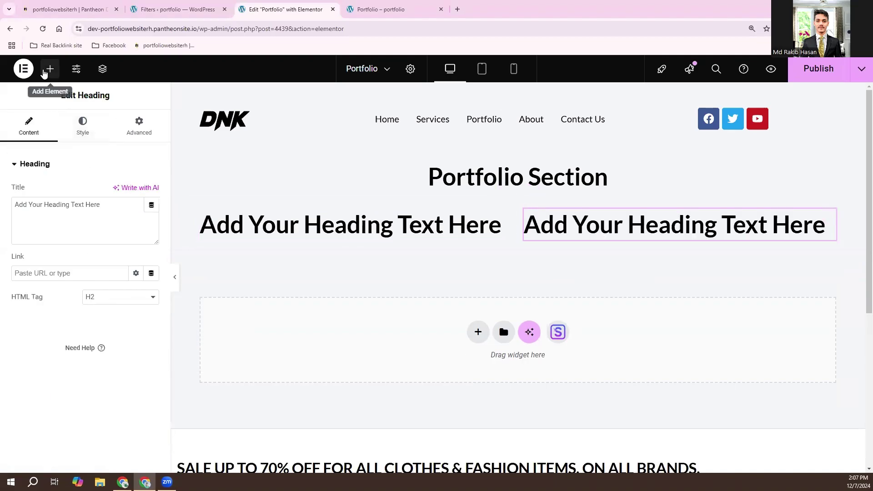
# Find the Image Carousel widget and place it under the heading in the left column.
pyautogui.click(49, 69)
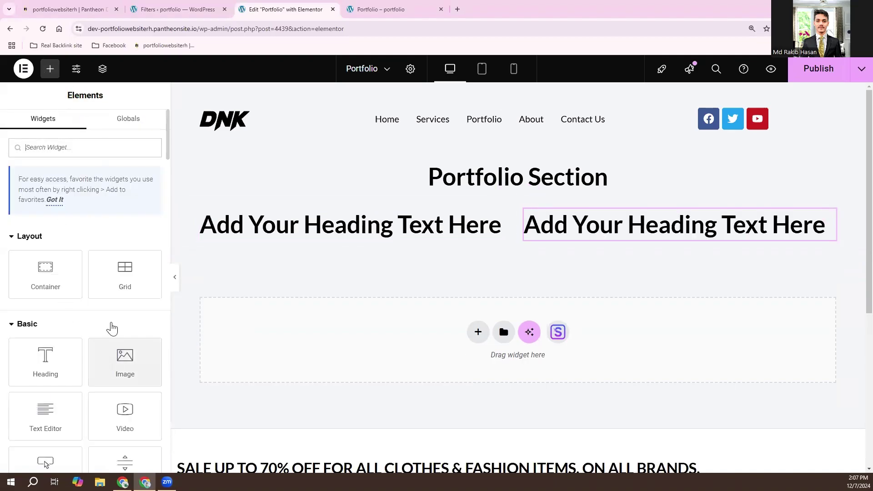
pyautogui.scroll(-3, 111, 327)
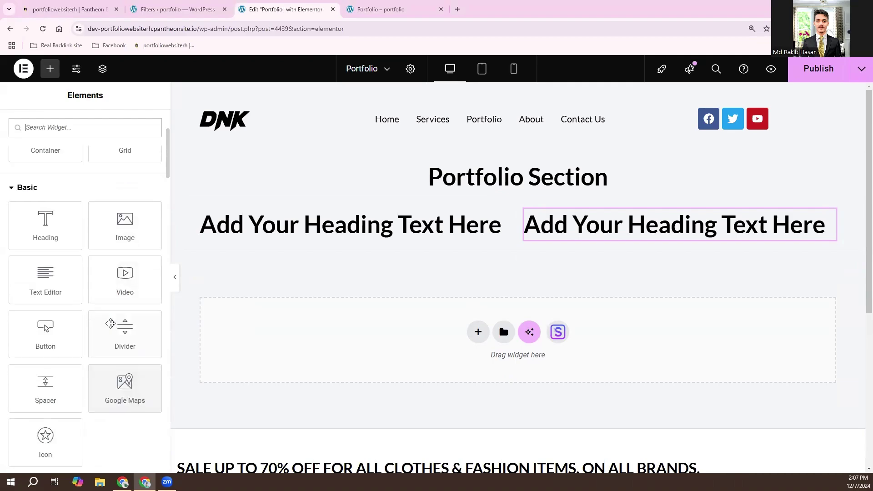
pyautogui.scroll(3, 111, 314)
pyautogui.click(77, 150)
pyautogui.write('s')
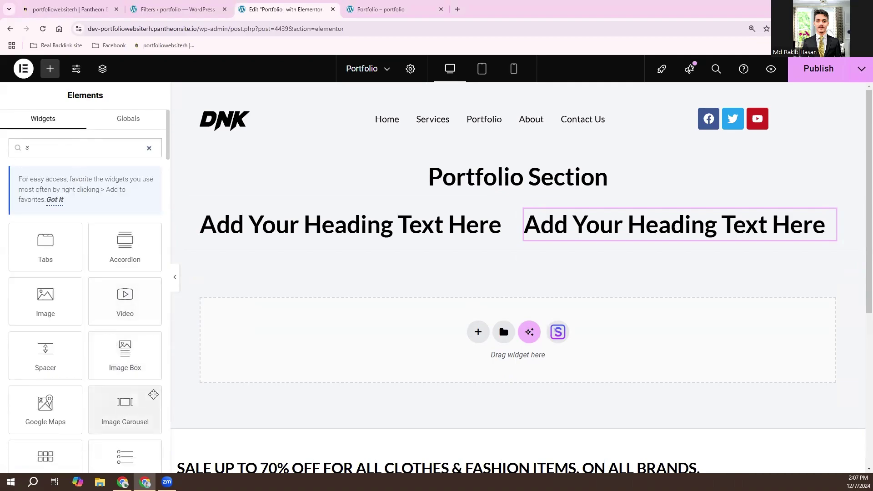
pyautogui.moveTo(154, 394); pyautogui.dragTo(361, 236)
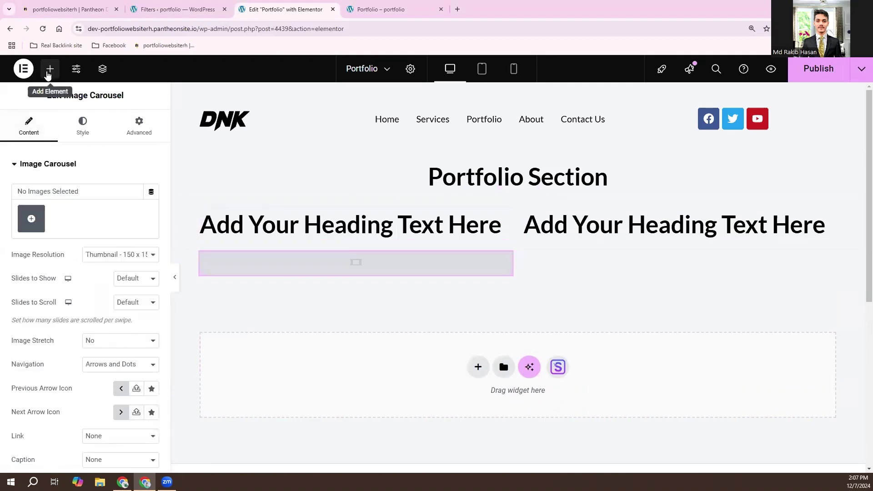
# Place a Loop Carousel widget under the heading in the right column.
pyautogui.click(50, 69)
pyautogui.scroll(-4, 89, 323)
pyautogui.scroll(5, 89, 325)
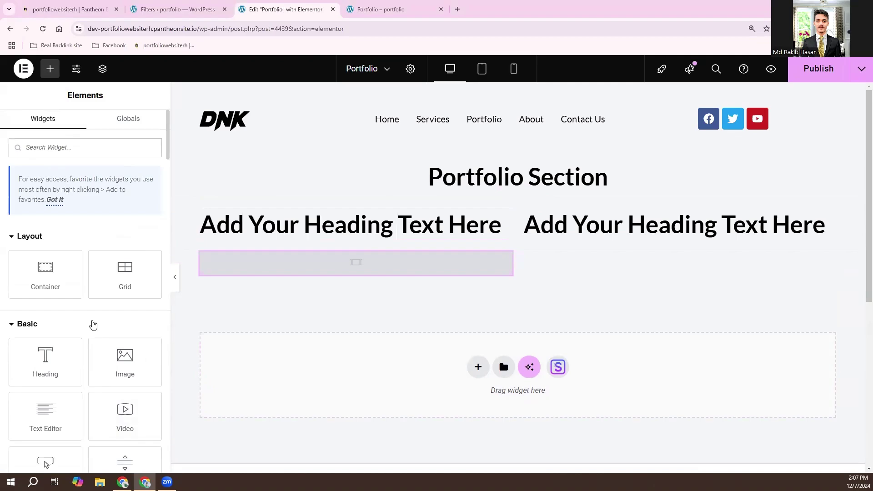
pyautogui.scroll(-6, 95, 319)
pyautogui.moveTo(109, 347); pyautogui.dragTo(651, 231)
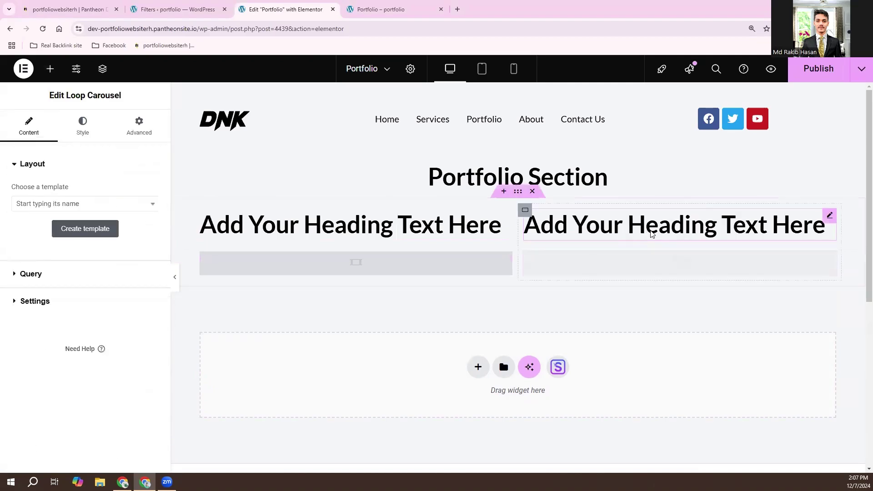
# Fill the left column's Image Carousel with seven library images: demo-screenshot, the blue and pink bags, and the four bracelets.
pyautogui.click(376, 267)
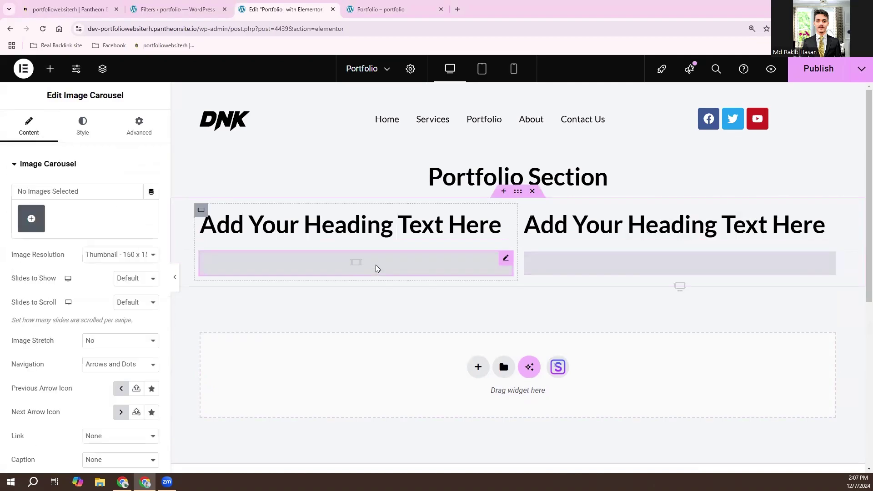
pyautogui.click(39, 221)
pyautogui.click(191, 214)
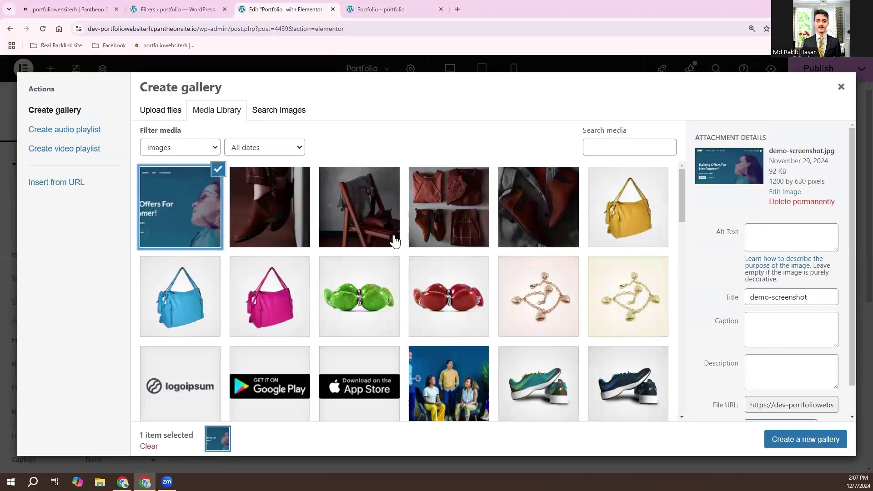
pyautogui.click(191, 298)
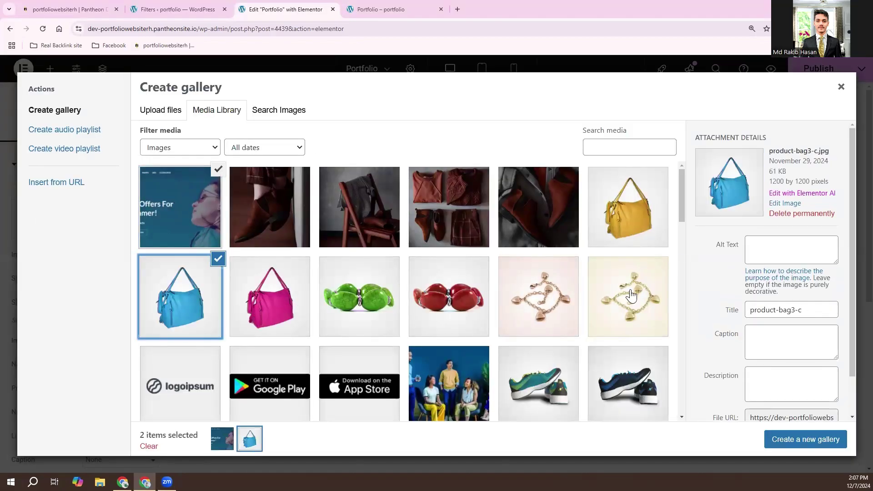
pyautogui.click(644, 295)
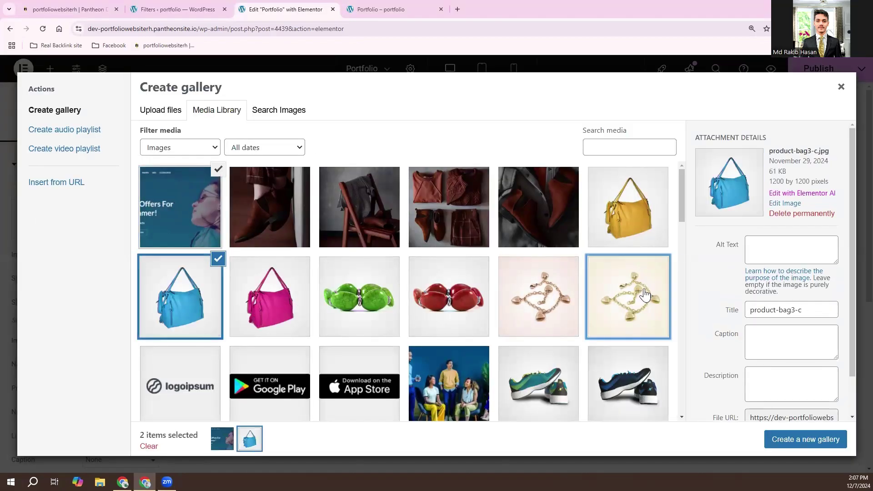
pyautogui.click(797, 439)
pyautogui.click(794, 436)
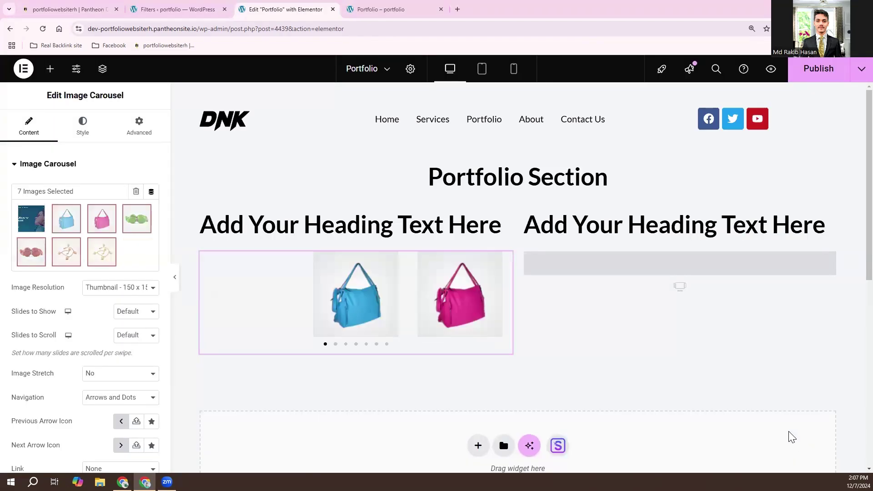
# Set the left carousel's image resolution to Medium - 300 x 300 and slides to show to 1.
pyautogui.click(129, 288)
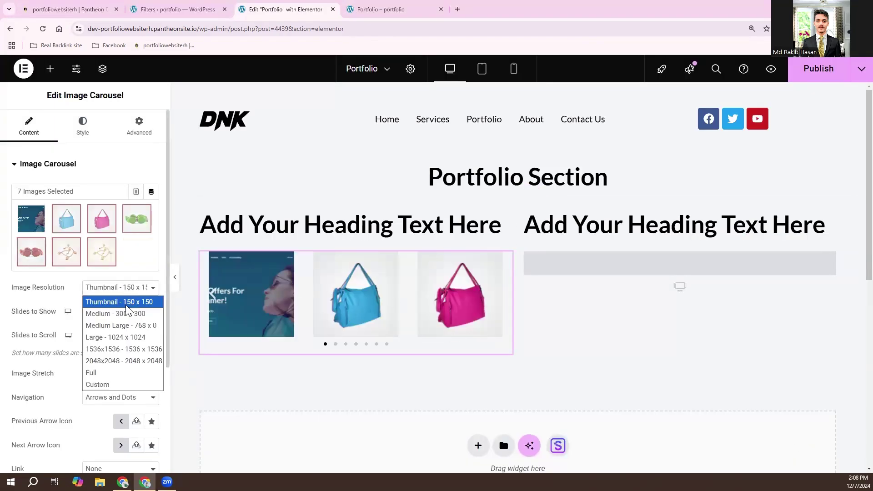
pyautogui.click(126, 314)
pyautogui.click(131, 313)
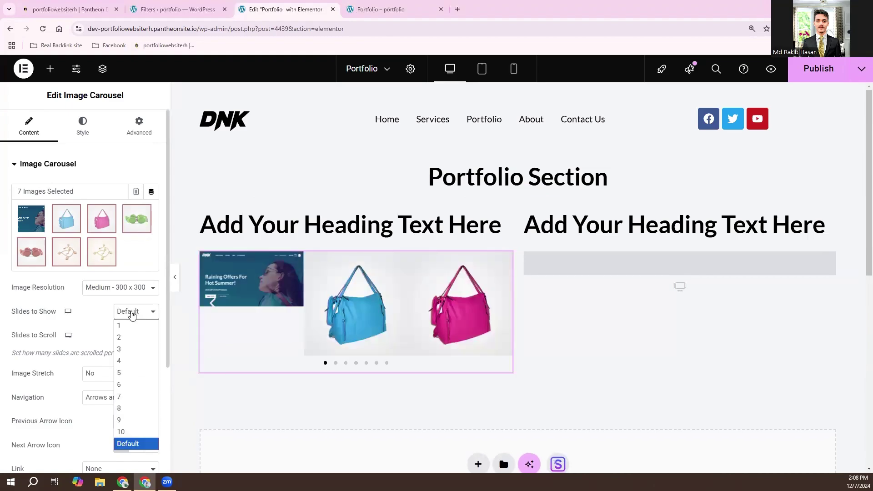
pyautogui.click(130, 327)
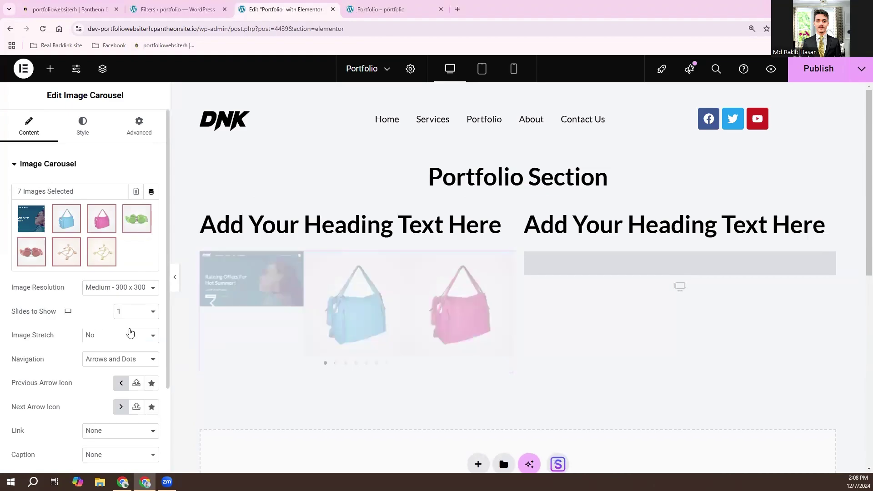
# Try the Medium Large and Thumbnail image resolutions, return to Medium - 300 x 300, and keep Image Stretch at No.
pyautogui.click(122, 291)
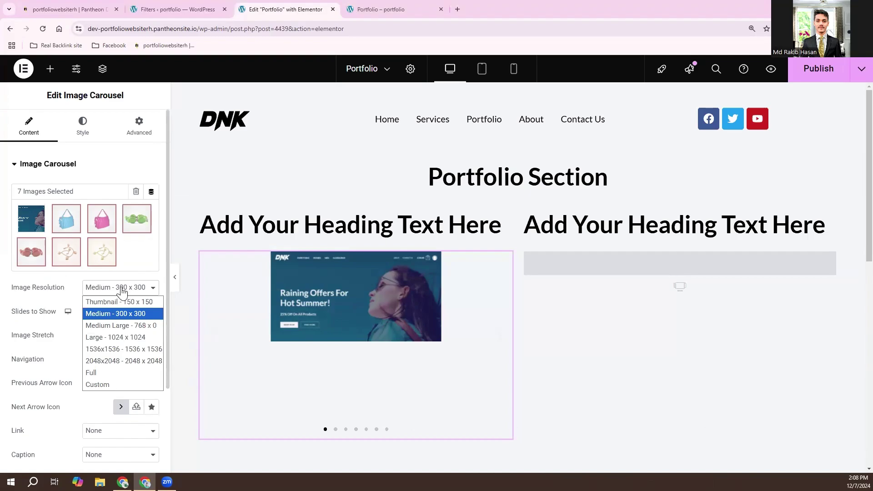
pyautogui.click(122, 324)
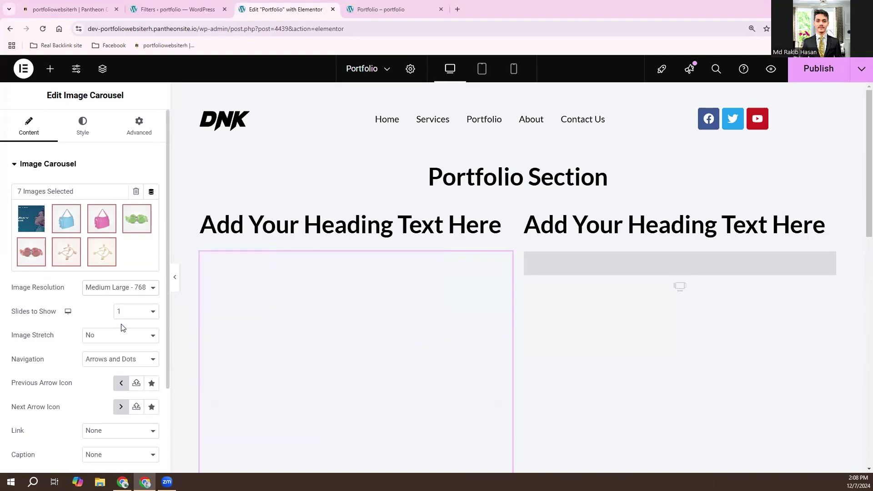
pyautogui.scroll(-4, 294, 281)
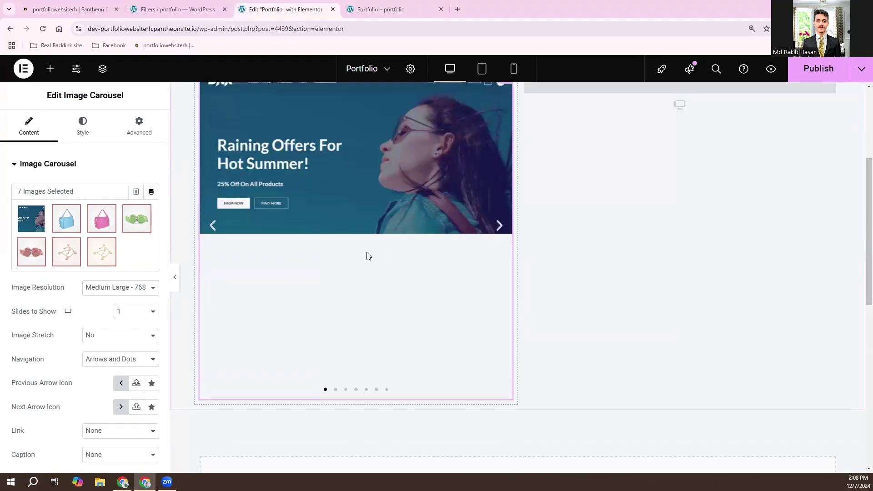
pyautogui.scroll(3, 367, 252)
pyautogui.scroll(-1, 367, 252)
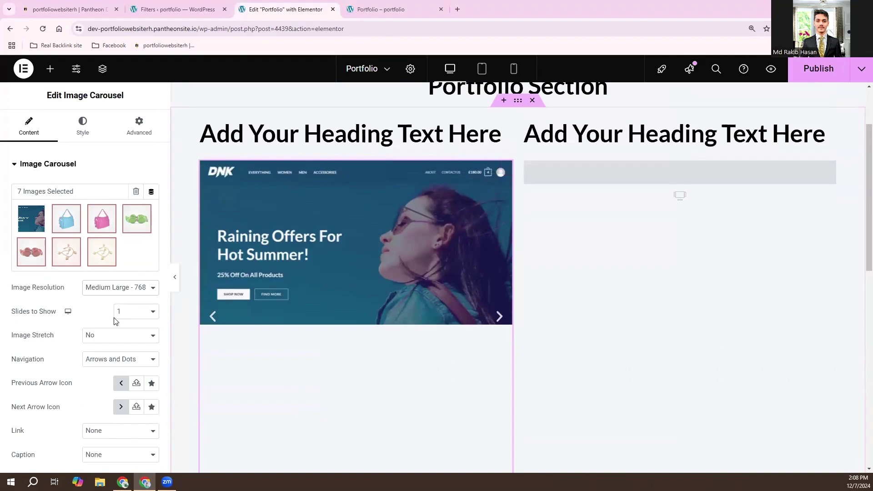
pyautogui.click(128, 291)
pyautogui.click(127, 299)
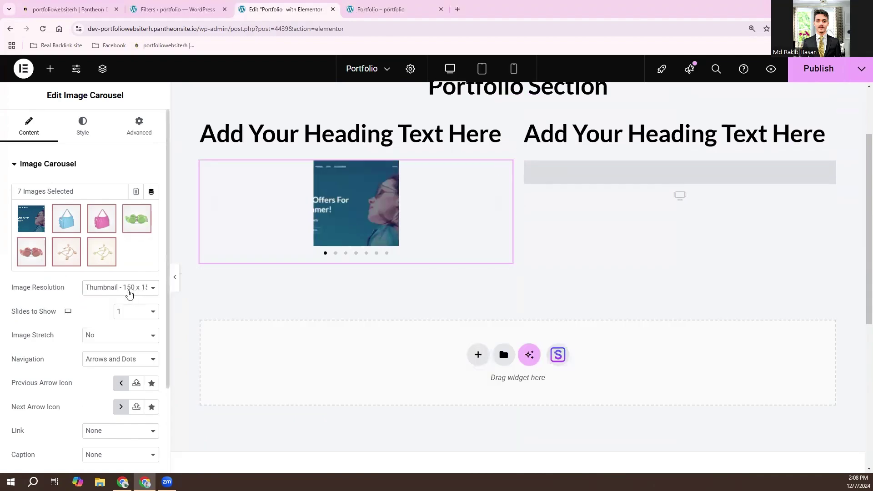
pyautogui.click(130, 293)
pyautogui.click(124, 312)
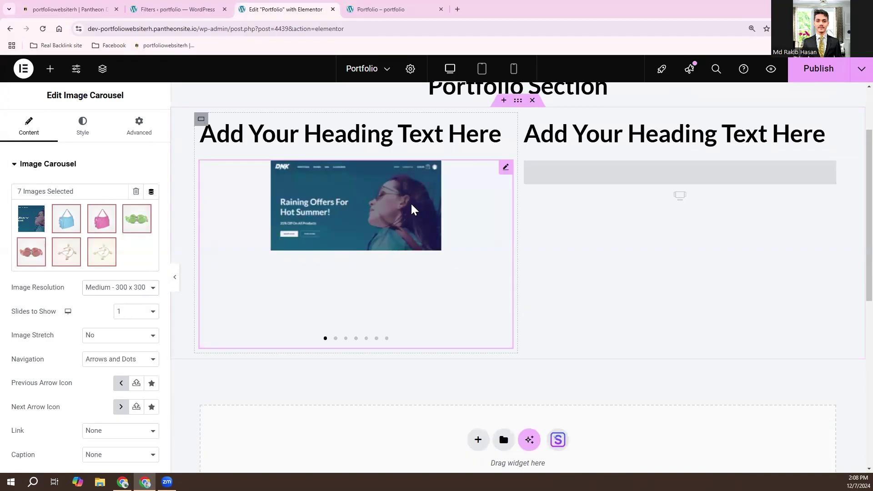
pyautogui.click(108, 341)
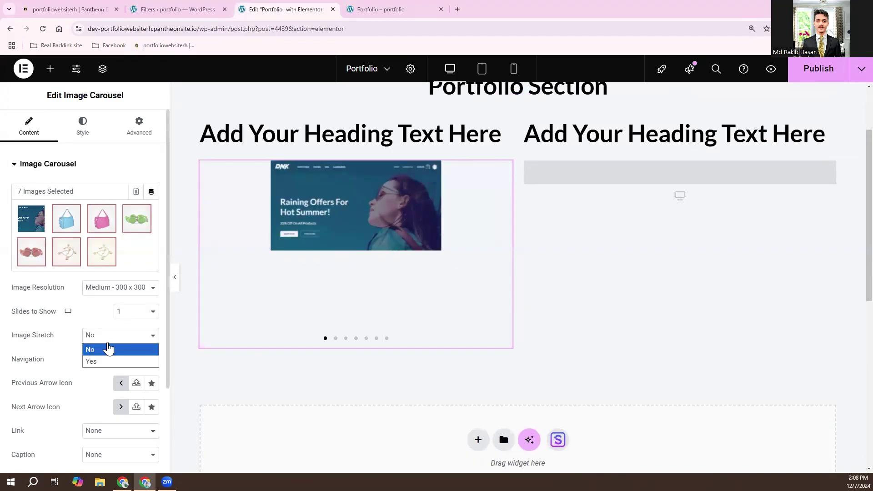
pyautogui.click(108, 347)
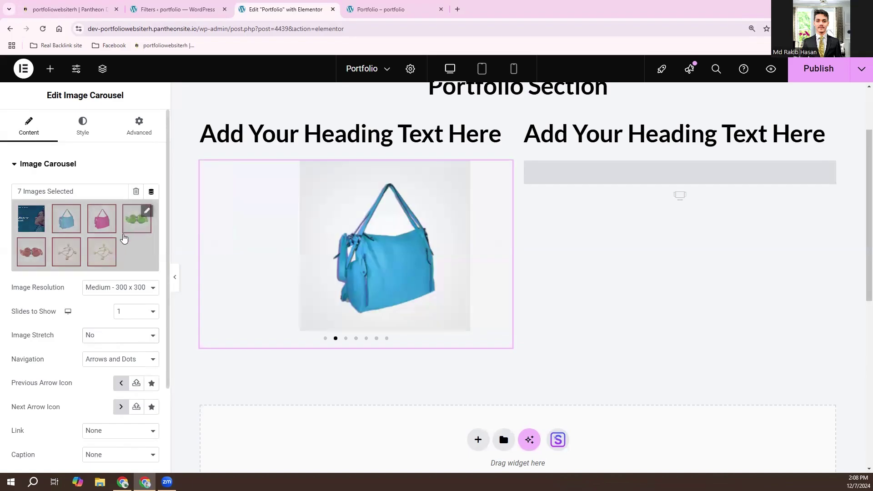
# Remove the demo-screenshot image from the left carousel's gallery and insert the updated gallery.
pyautogui.click(148, 214)
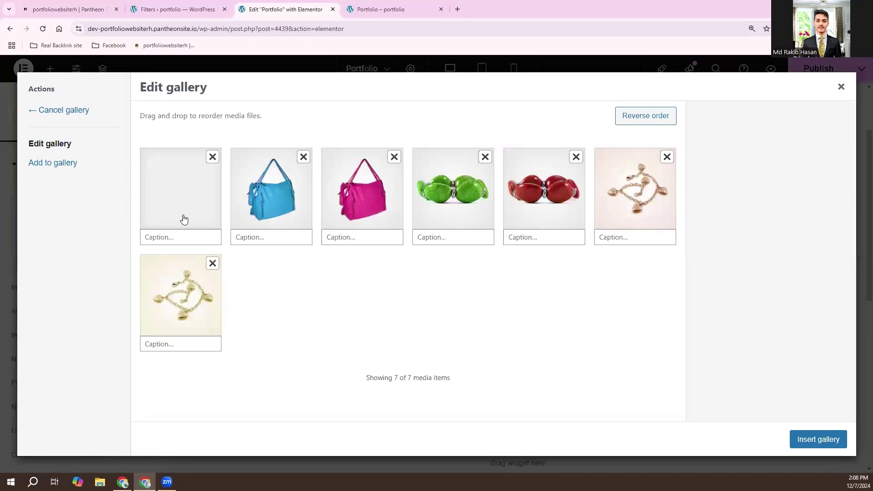
pyautogui.click(212, 158)
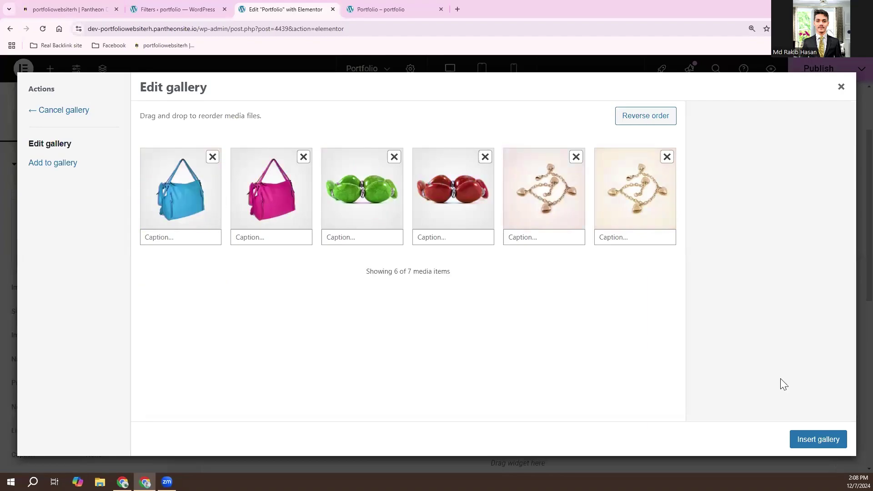
pyautogui.click(803, 443)
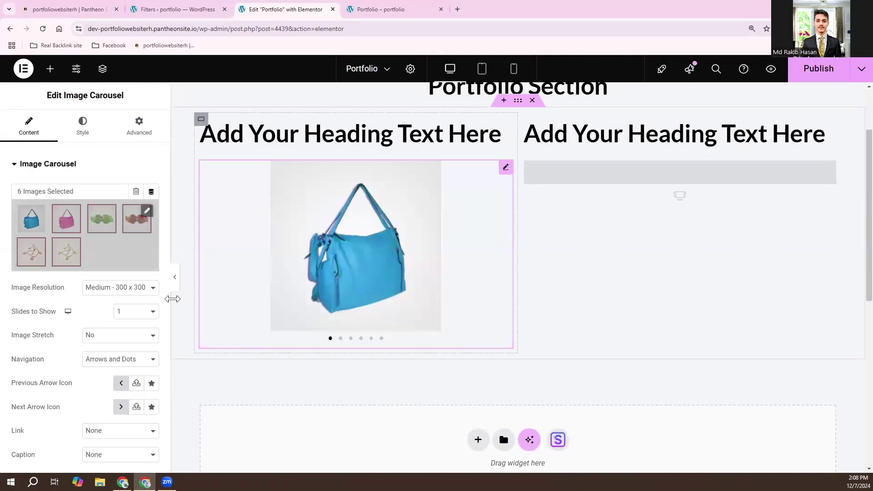
# Give the left carousel's images a solid border 3 px wide on all sides.
pyautogui.scroll(-3, 111, 325)
pyautogui.scroll(3, 111, 319)
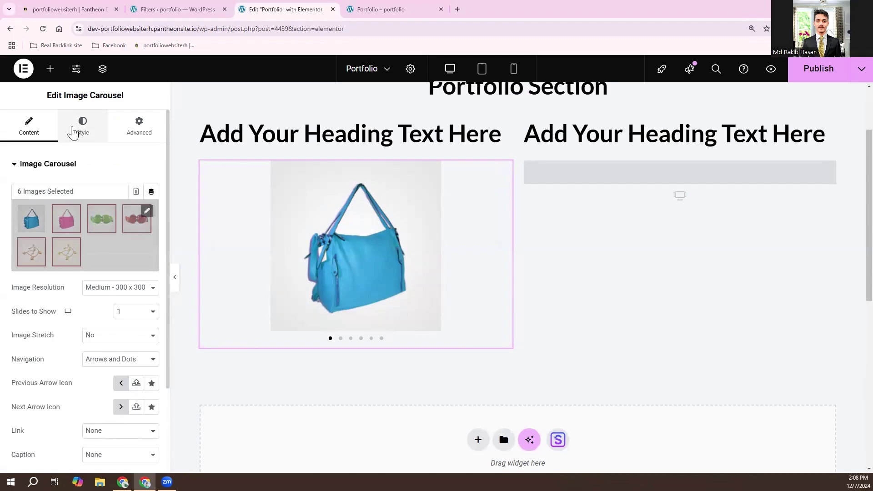
pyautogui.click(73, 132)
pyautogui.scroll(-2, 97, 284)
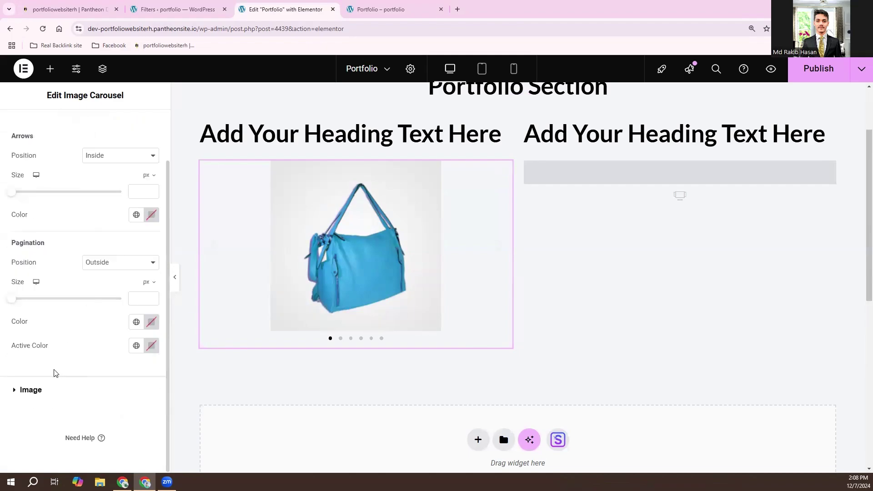
pyautogui.click(32, 389)
pyautogui.click(101, 223)
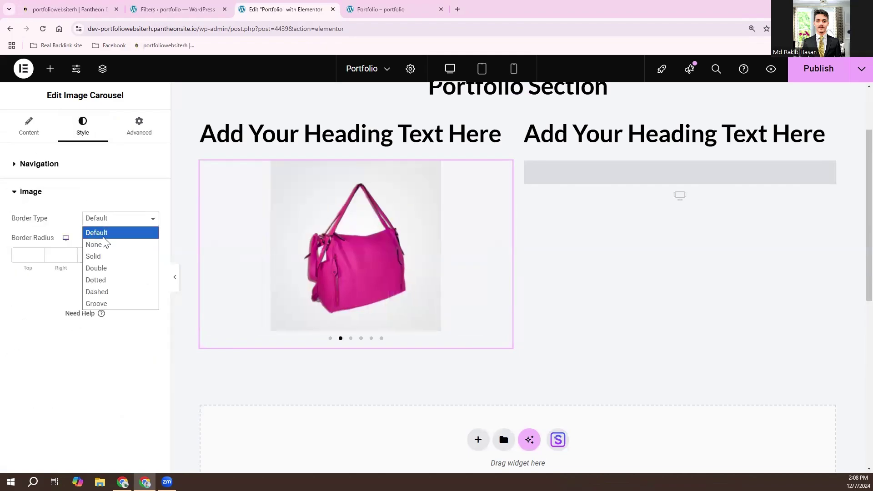
pyautogui.click(93, 256)
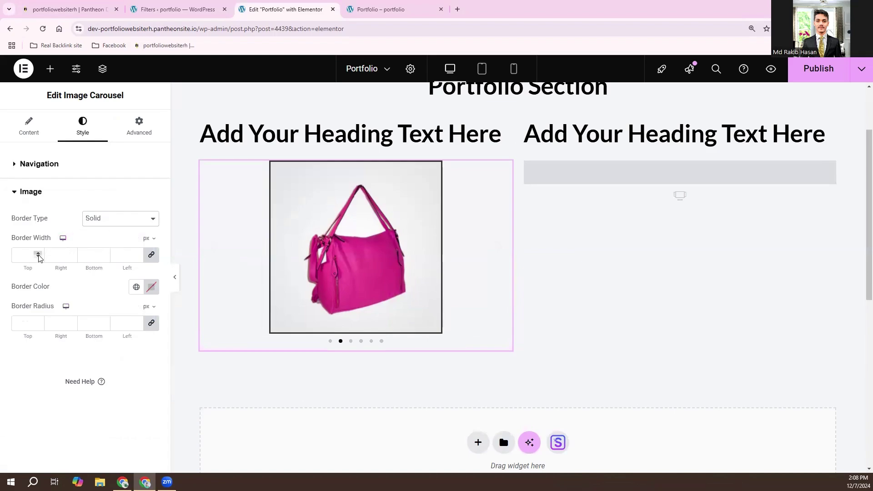
pyautogui.click(39, 254)
pyautogui.click(38, 254)
pyautogui.click(38, 254)
pyautogui.click(39, 253)
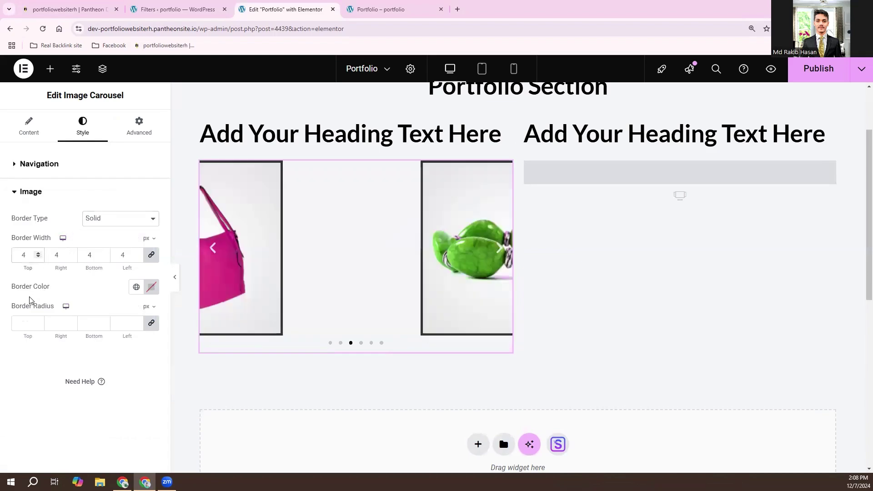
pyautogui.click(38, 257)
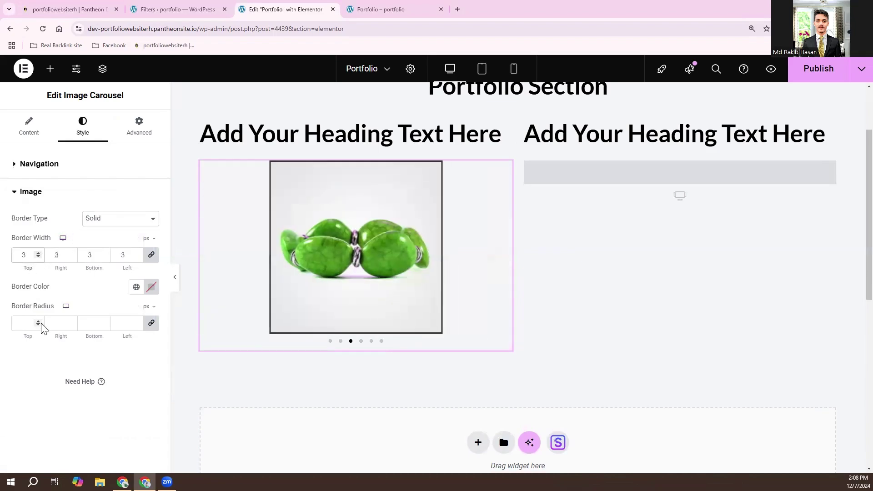
# Round the carousel image corners with a border radius of 12 px on all corners.
pyautogui.click(38, 321)
pyautogui.click(39, 321)
pyautogui.click(39, 321)
pyautogui.click(38, 321)
pyautogui.click(39, 321)
pyautogui.click(39, 321)
pyautogui.click(38, 321)
pyautogui.click(39, 321)
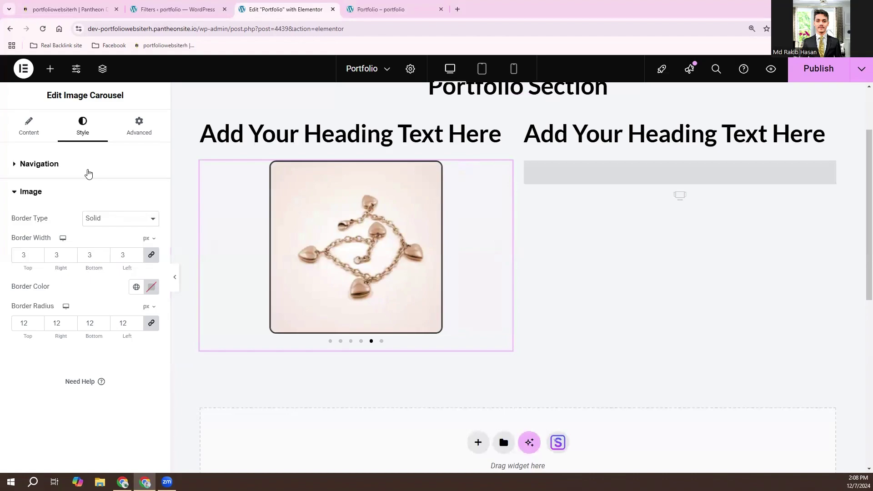
# Set the carousel's navigation arrows to size 25 px and colour them black (#000000).
pyautogui.click(44, 163)
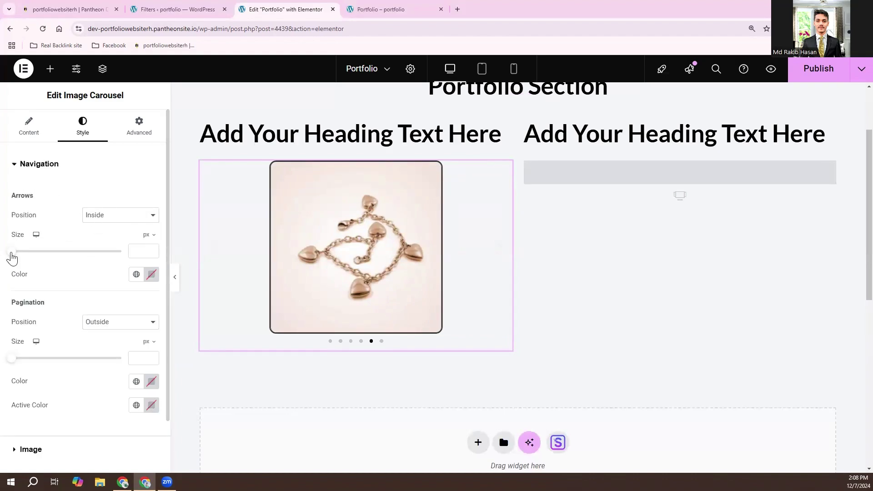
pyautogui.moveTo(12, 254); pyautogui.dragTo(39, 253)
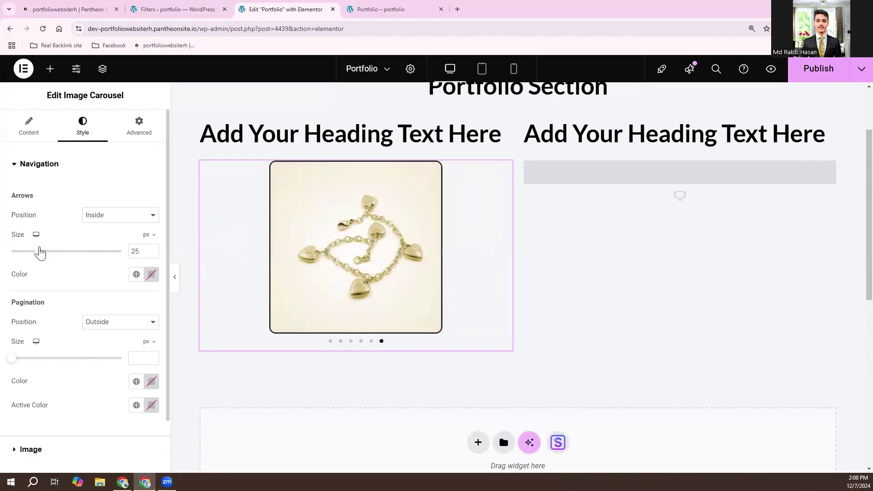
pyautogui.click(153, 279)
pyautogui.moveTo(137, 359); pyautogui.dragTo(82, 411)
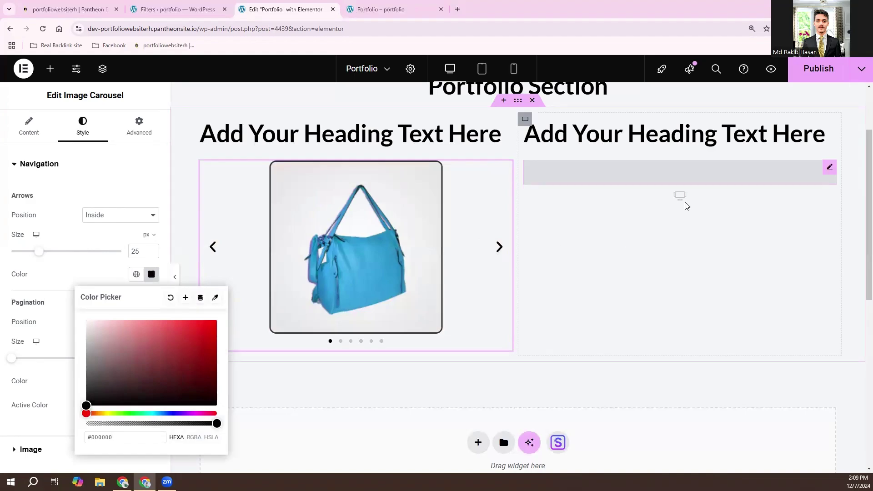
pyautogui.click(682, 183)
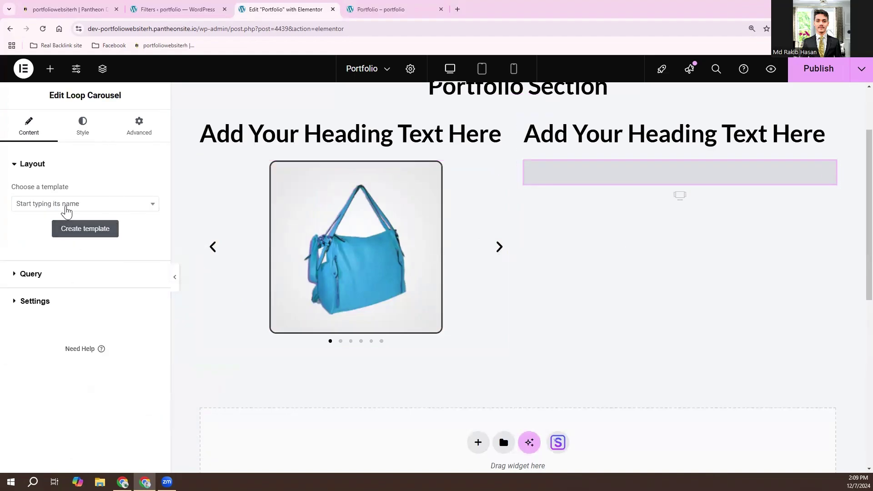
pyautogui.click(70, 208)
pyautogui.click(70, 206)
pyautogui.click(75, 234)
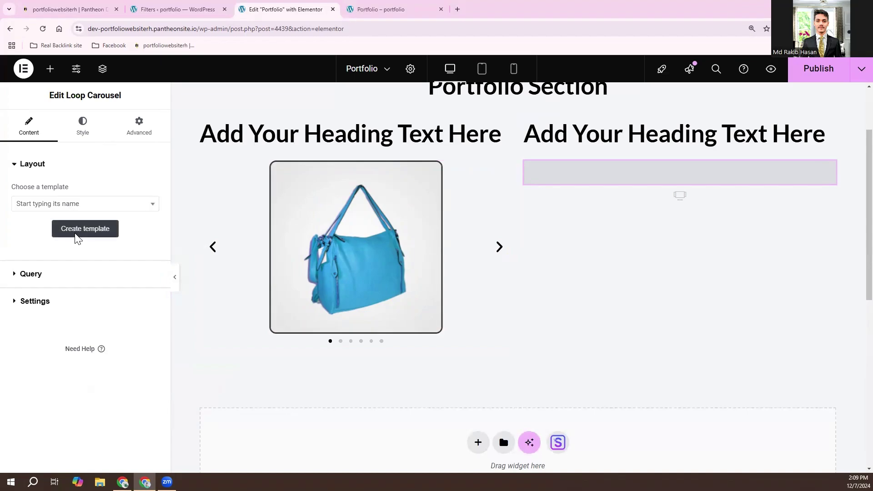
pyautogui.click(473, 294)
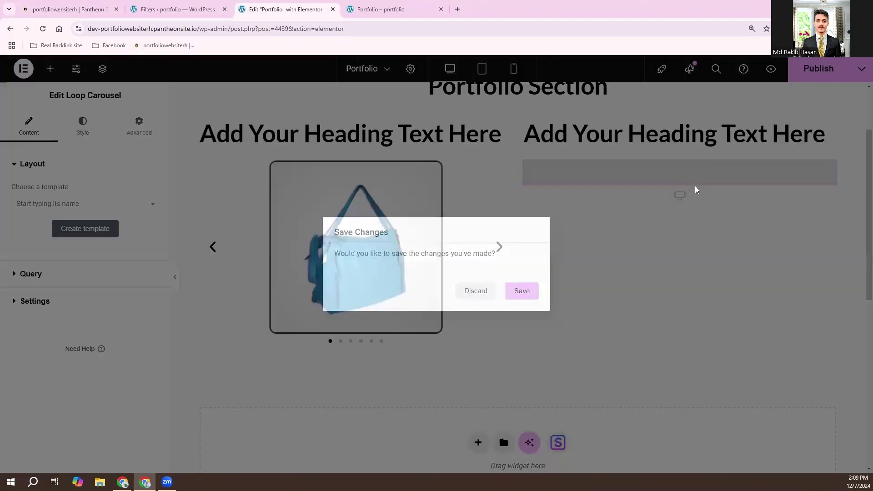
# Replace the right column's Loop Carousel with an Image Carousel widget below the heading.
pyautogui.rightClick(708, 182)
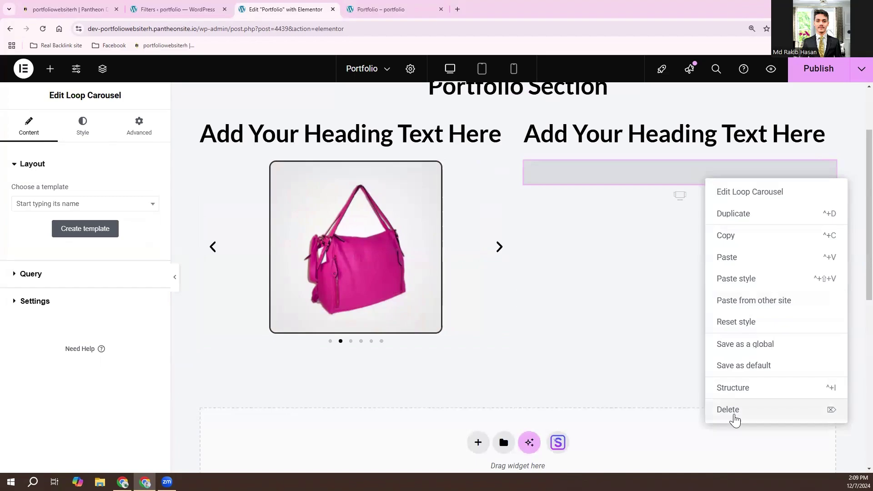
pyautogui.click(732, 410)
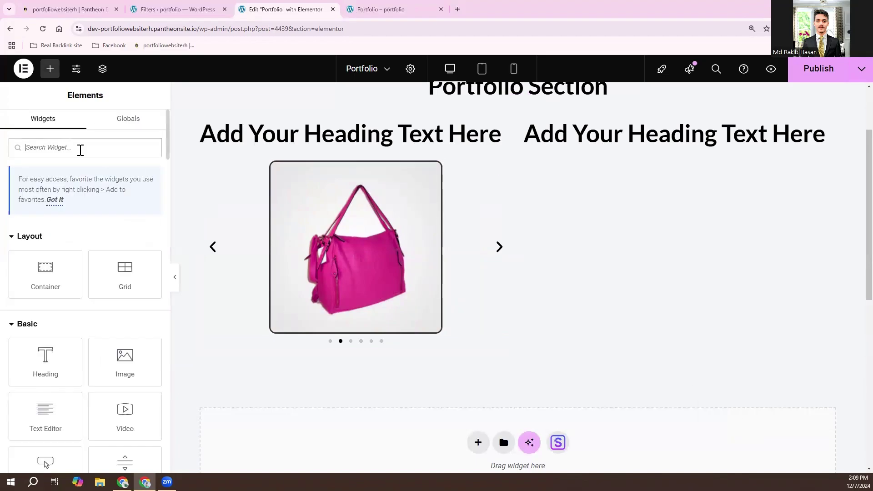
pyautogui.click(80, 150)
pyautogui.write('s')
pyautogui.moveTo(122, 405); pyautogui.dragTo(691, 145)
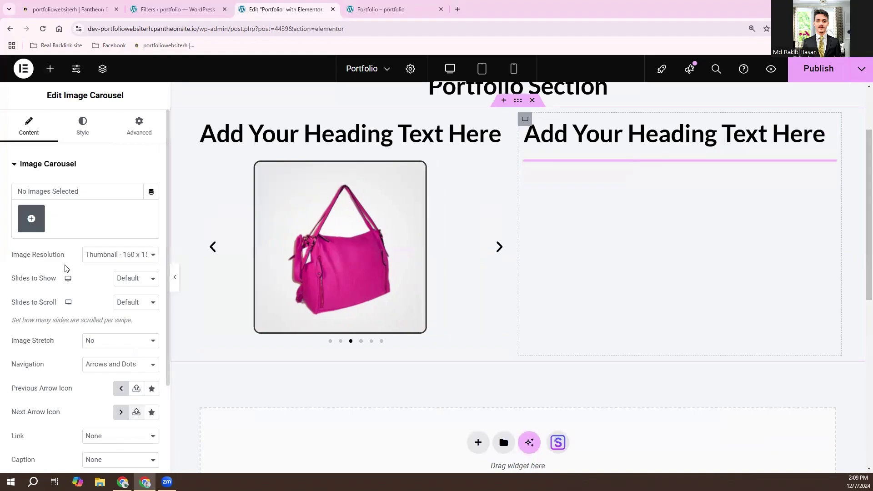
# Add the five sports shoe images from the media library as a gallery to the right column's image carousel.
pyautogui.click(32, 219)
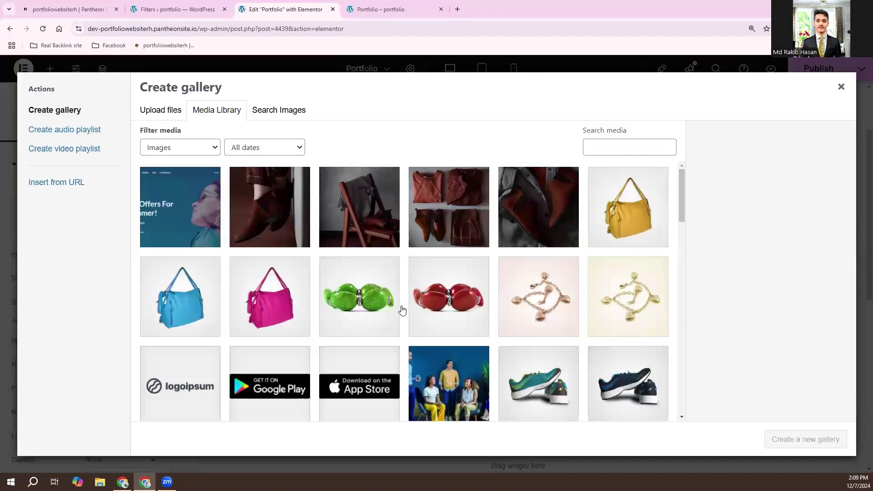
pyautogui.scroll(-6, 468, 292)
pyautogui.scroll(3, 541, 265)
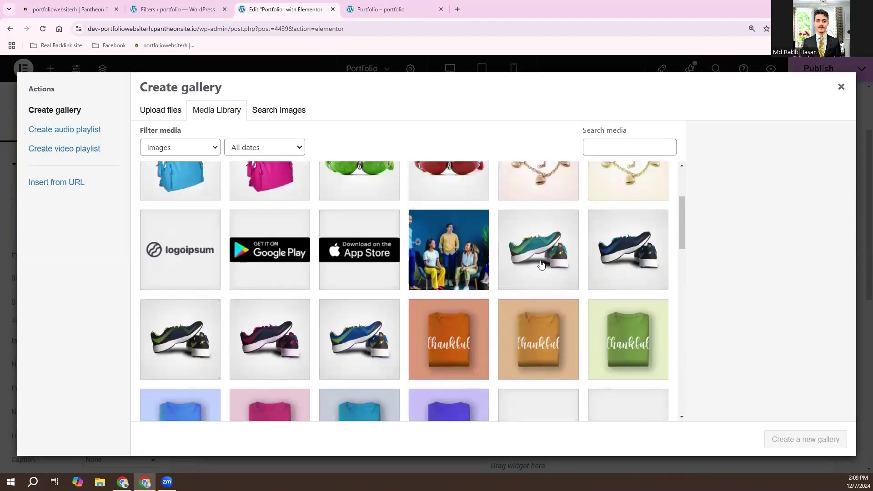
pyautogui.click(525, 266)
pyautogui.keyDown('shift'); pyautogui.click(354, 333); pyautogui.keyUp('shift')
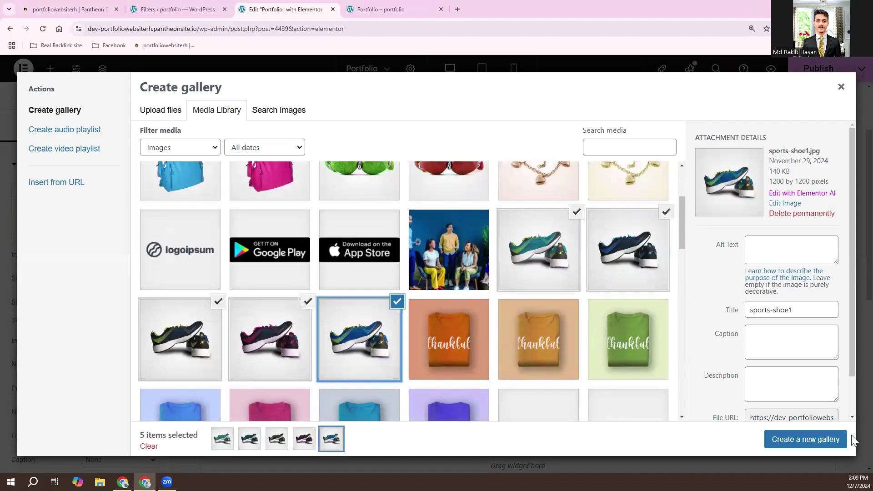
pyautogui.click(788, 443)
pyautogui.click(807, 441)
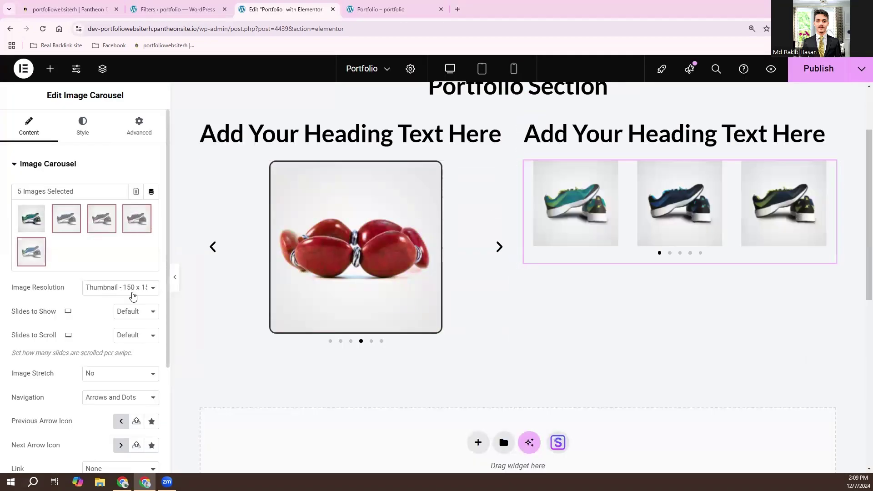
# Set the right carousel's image resolution to Medium - 300 x 300 and its slides to show to 1.
pyautogui.click(131, 292)
pyautogui.click(126, 310)
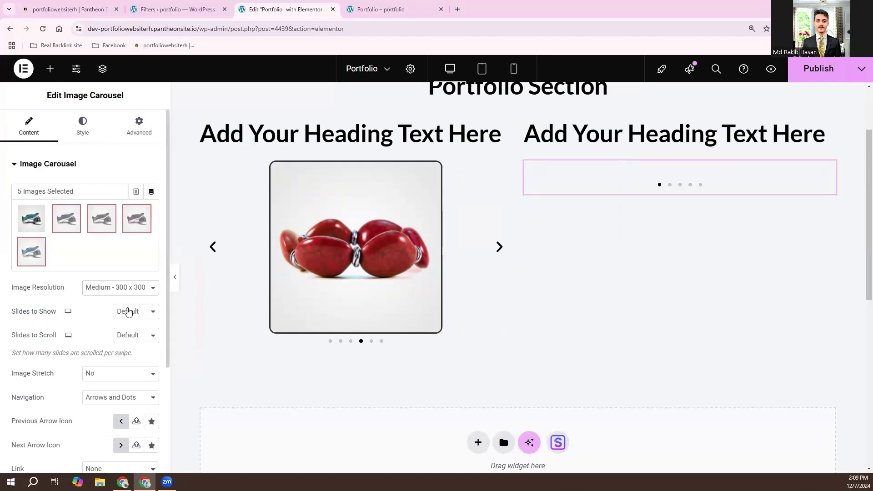
pyautogui.click(86, 128)
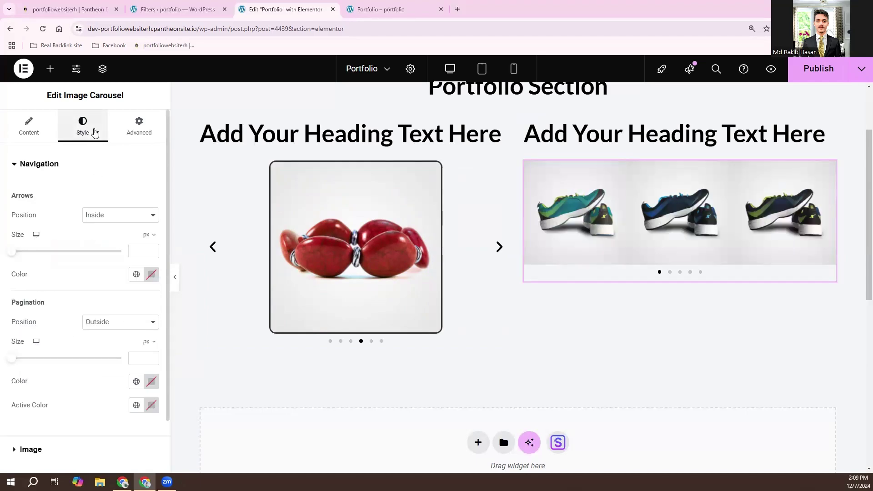
pyautogui.click(28, 130)
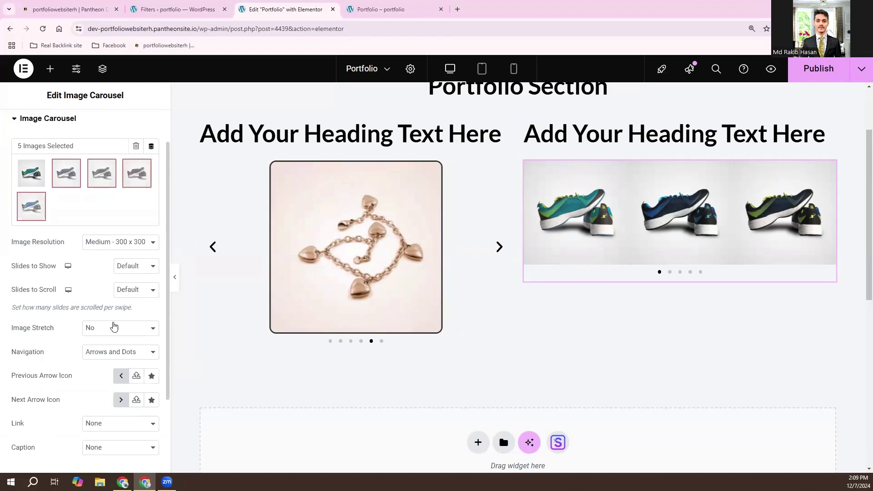
pyautogui.click(129, 266)
pyautogui.click(129, 281)
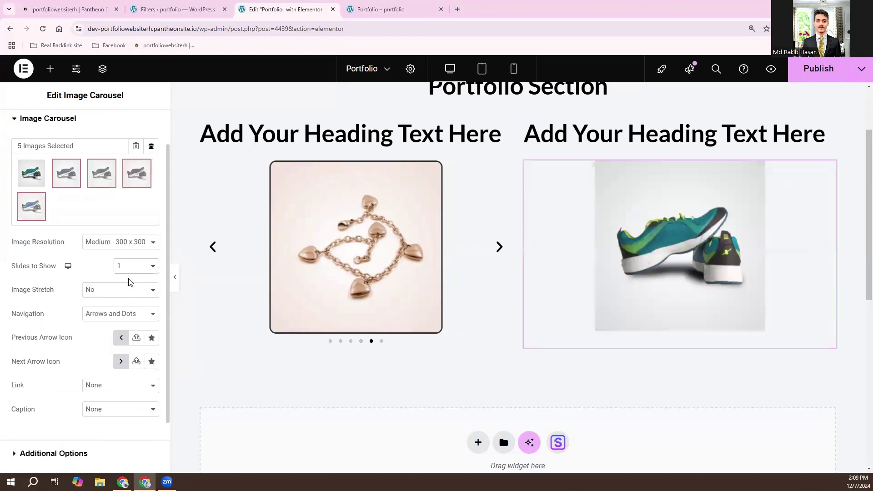
# Give the right carousel's images a solid 3 px border and a 15 px border radius on all sides.
pyautogui.scroll(1, 82, 152)
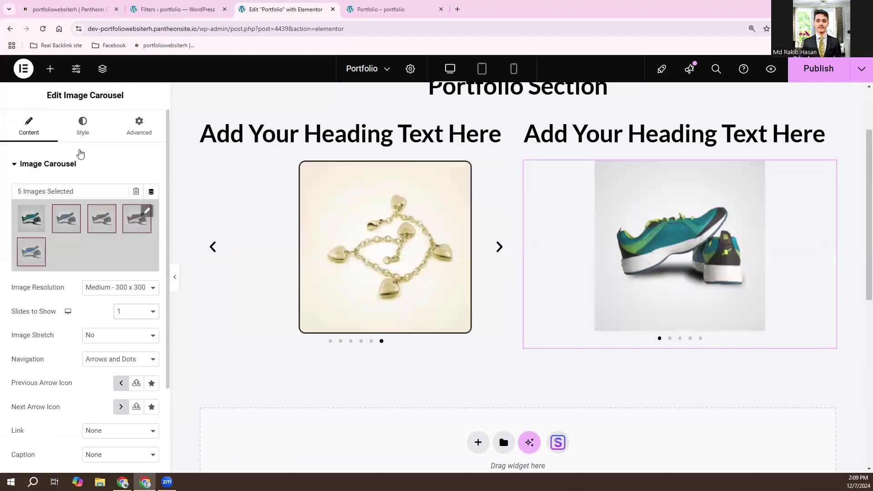
pyautogui.click(84, 129)
pyautogui.scroll(-1, 108, 304)
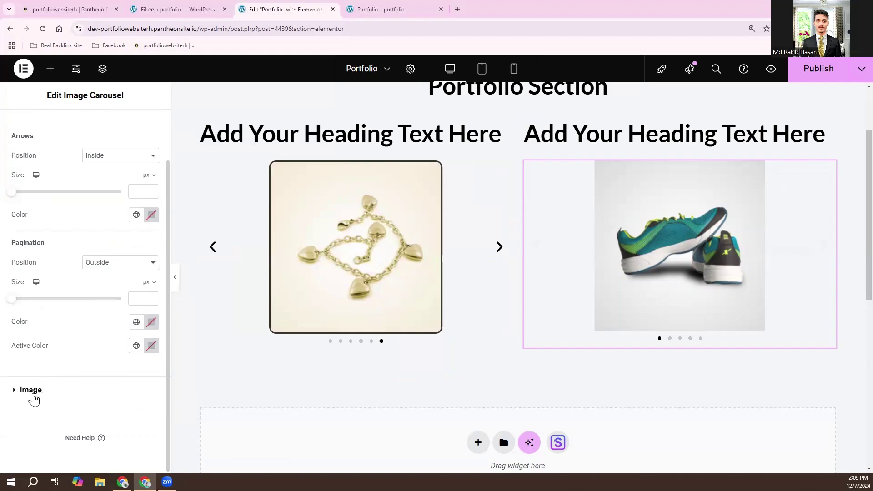
pyautogui.click(37, 391)
pyautogui.click(104, 221)
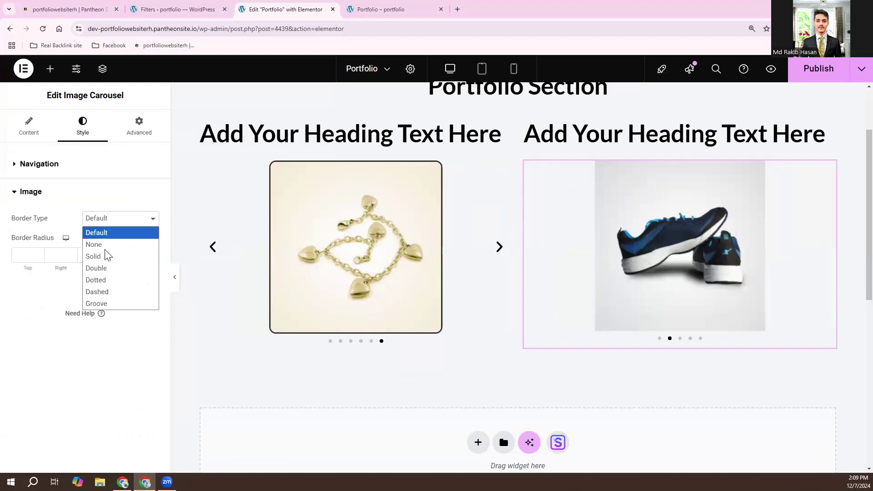
pyautogui.click(106, 257)
pyautogui.click(25, 255)
pyautogui.write('3')
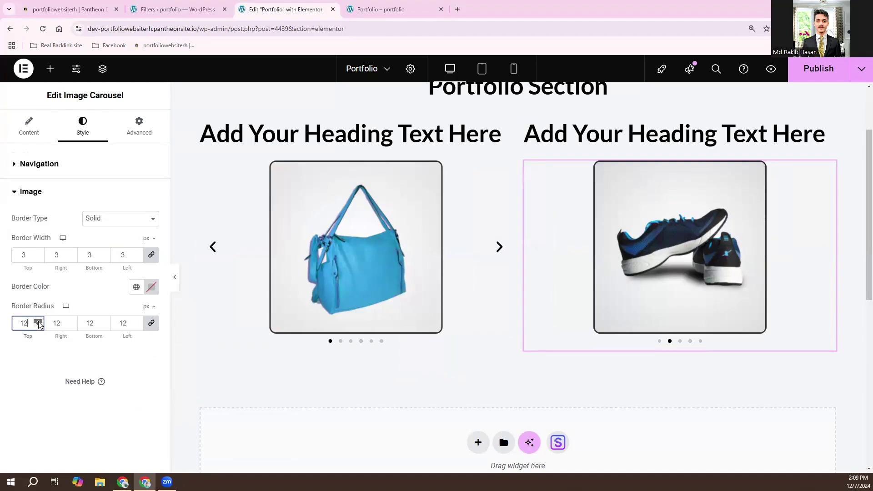
pyautogui.click(38, 322)
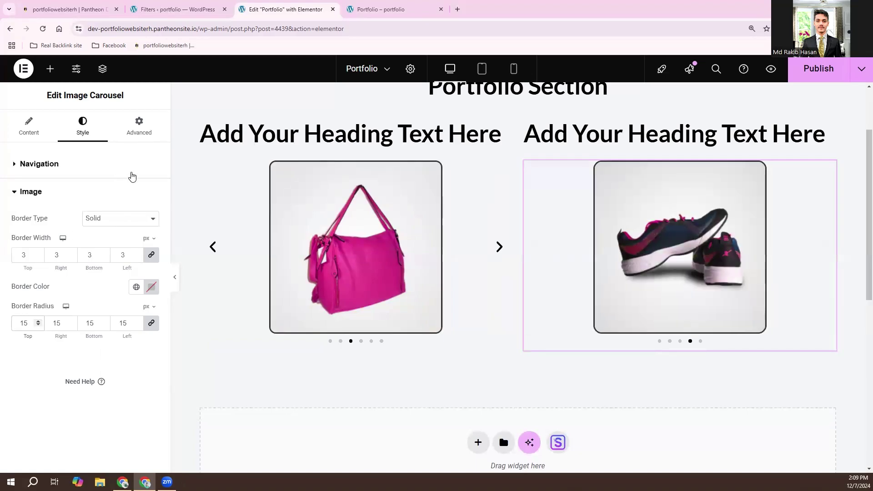
# Colour the right carousel's navigation arrows black (#000000) and test the previous arrow on the slides.
pyautogui.scroll(2, 478, 237)
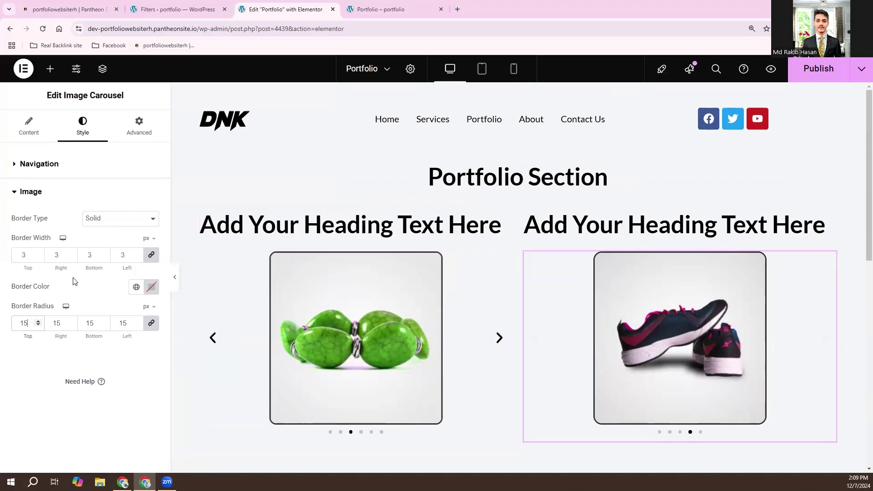
pyautogui.click(39, 164)
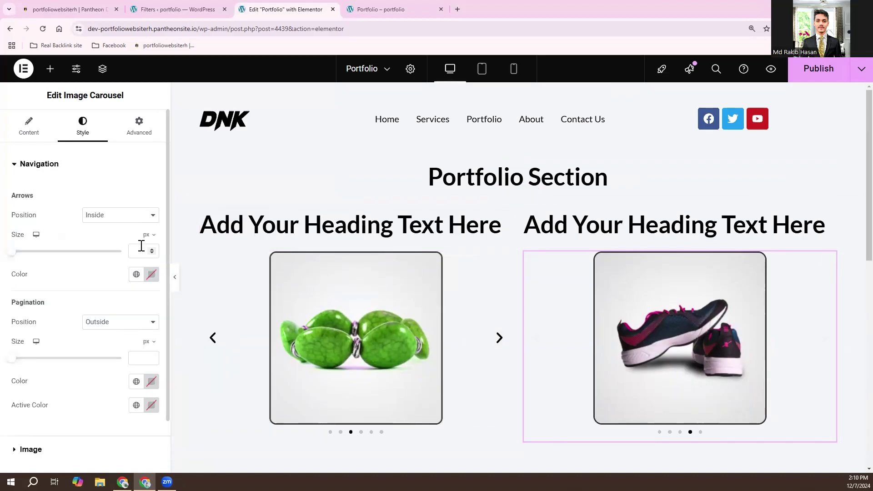
pyautogui.click(151, 275)
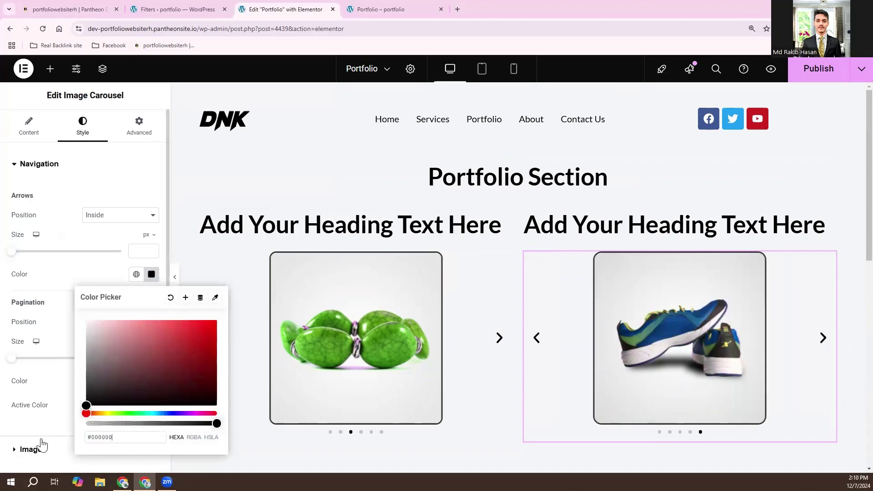
pyautogui.click(537, 341)
pyautogui.click(536, 341)
pyautogui.click(537, 341)
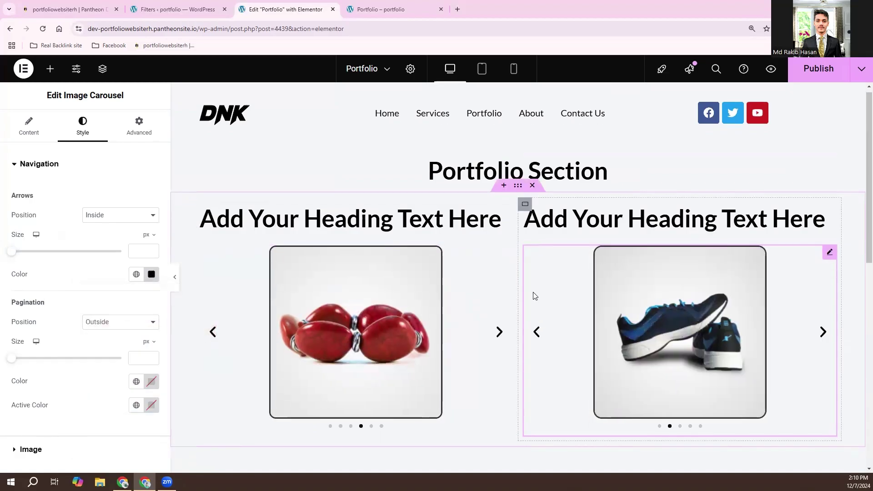
# Add a container with two equal columns below the carousels and place a Heading widget in its left column.
pyautogui.scroll(-5, 533, 292)
pyautogui.click(478, 305)
pyautogui.click(481, 345)
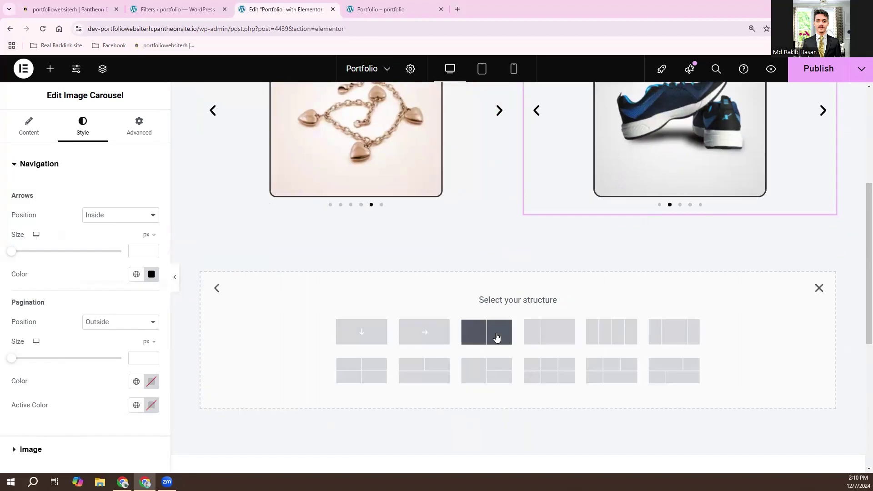
pyautogui.click(496, 337)
pyautogui.click(357, 266)
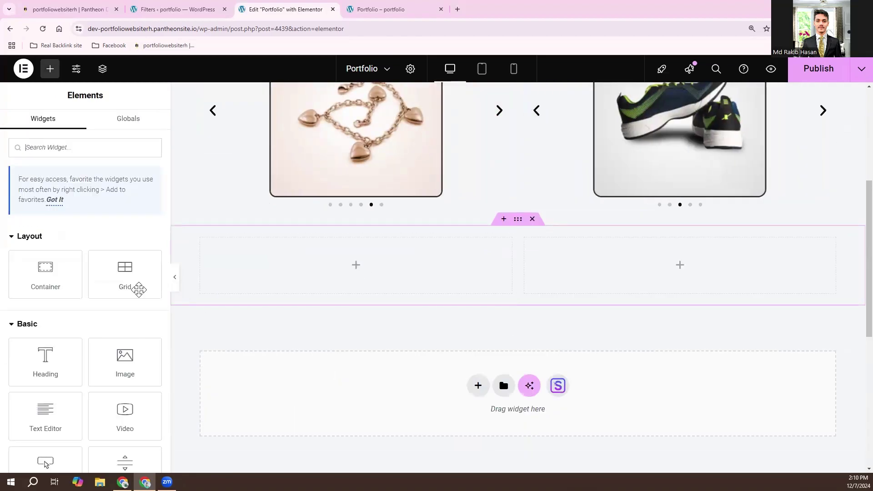
pyautogui.moveTo(61, 366); pyautogui.dragTo(371, 261)
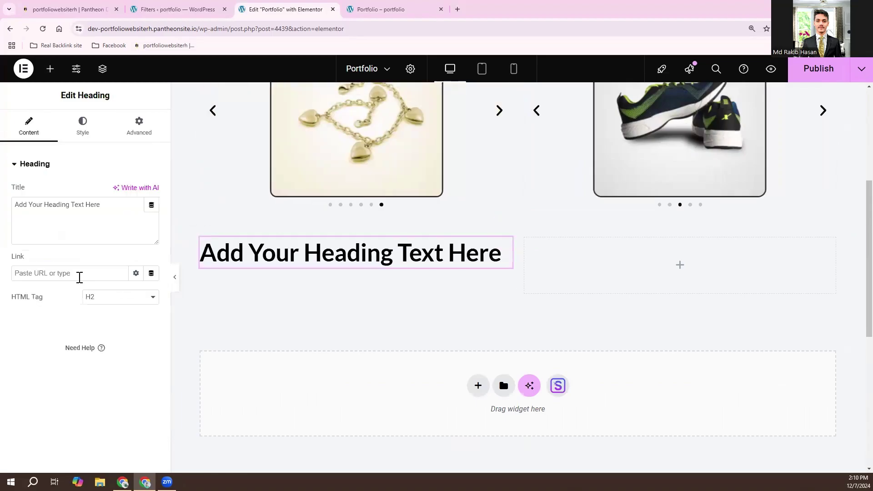
# Change the title of the heading above the left carousel to "Website SEO Work".
pyautogui.scroll(5, 406, 242)
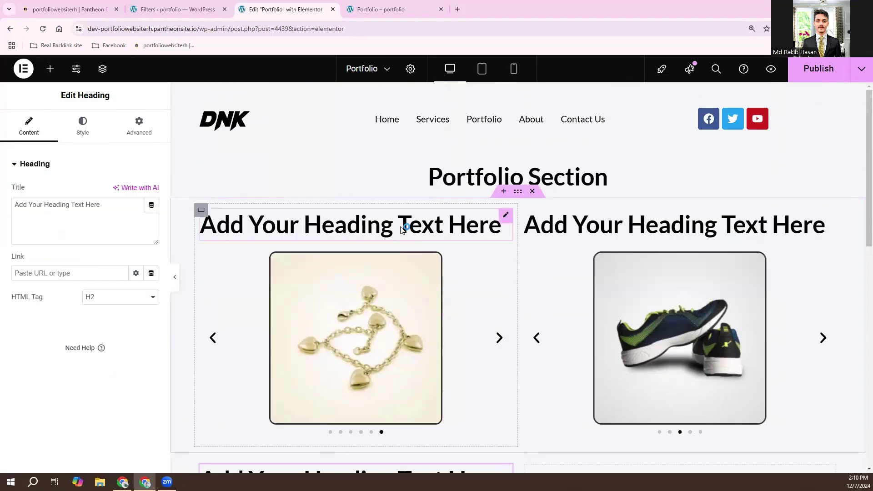
pyautogui.click(405, 227)
pyautogui.tripleClick(76, 212)
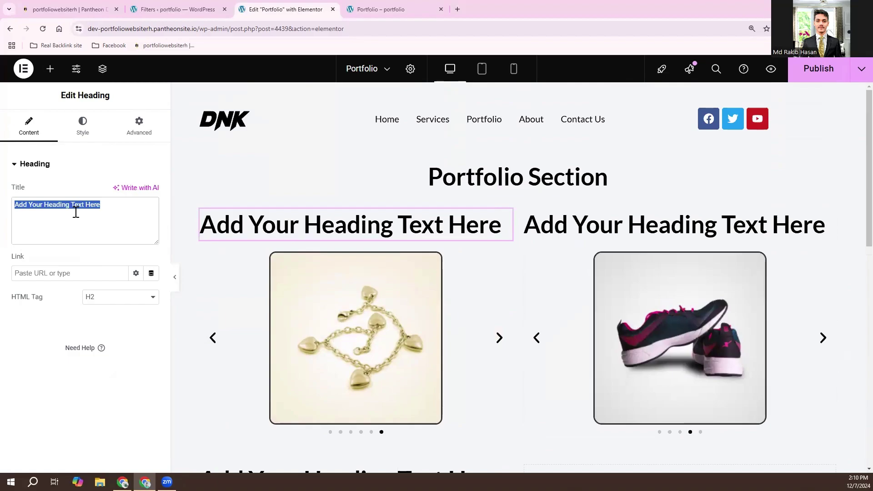
pyautogui.write('Web')
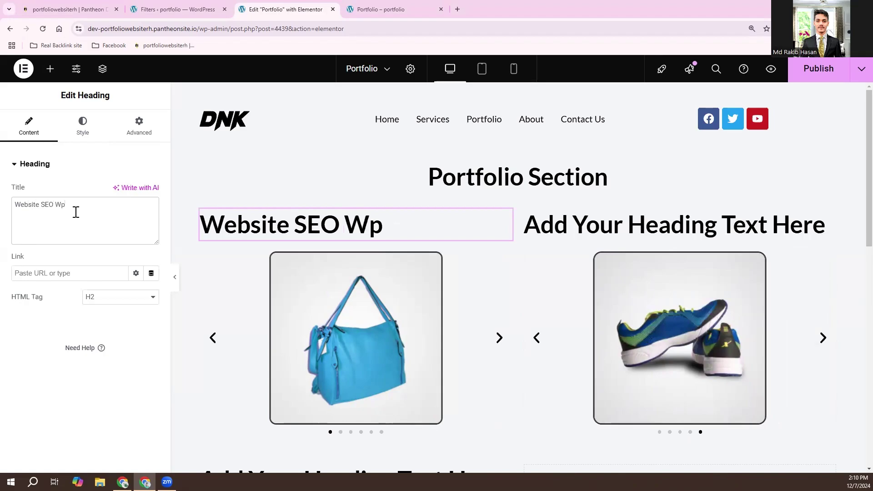
pyautogui.write('site SEO Work')
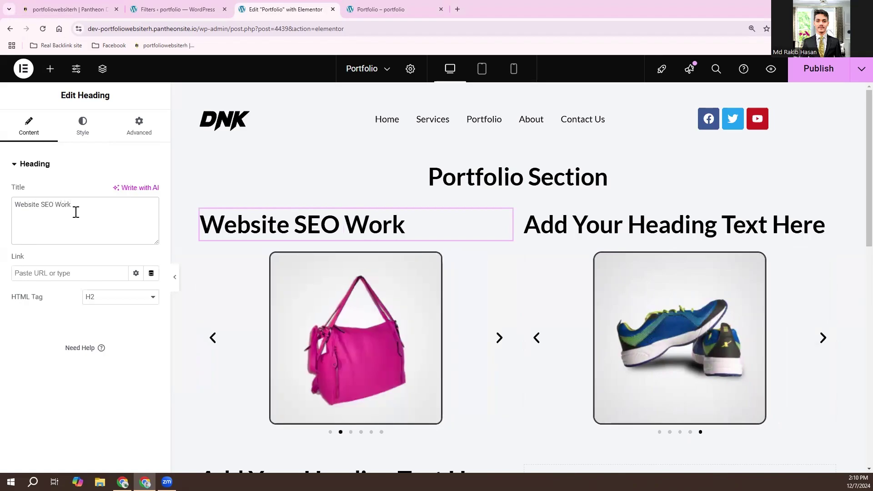
# Centre the "Website SEO Work" heading and set its HTML tag to H3.
pyautogui.click(84, 129)
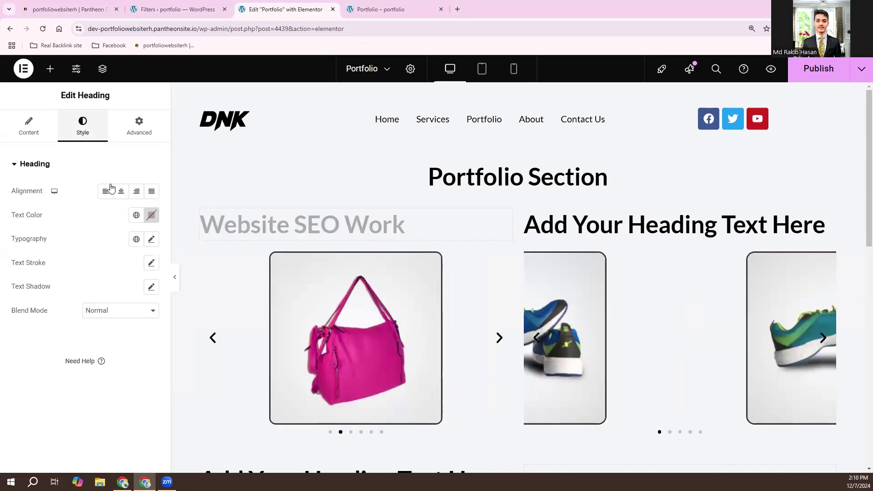
pyautogui.click(122, 193)
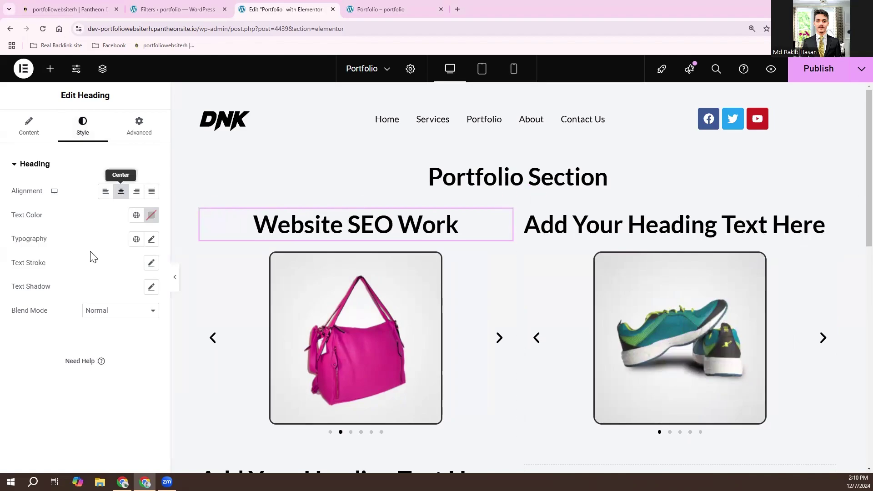
pyautogui.click(107, 314)
pyautogui.click(108, 317)
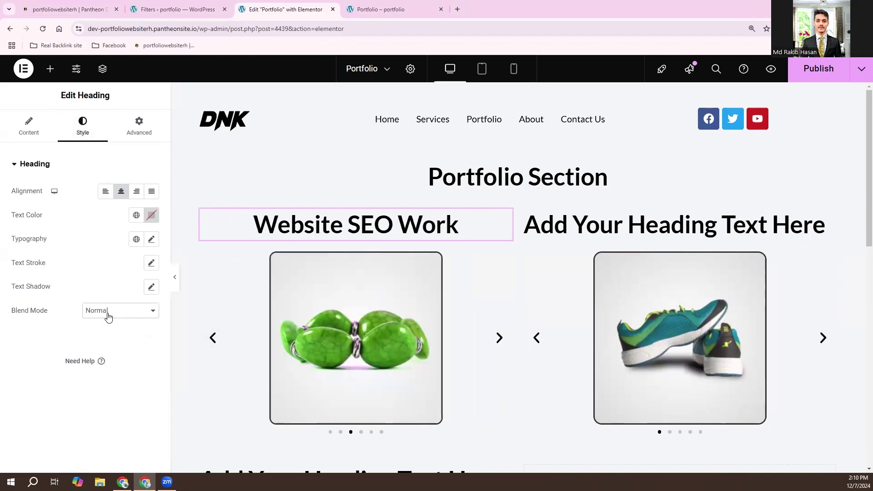
pyautogui.click(30, 134)
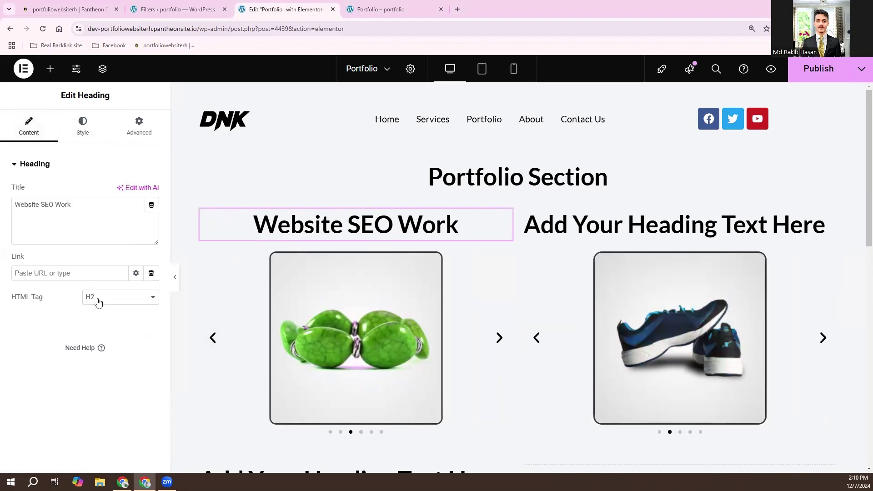
pyautogui.click(98, 298)
pyautogui.click(102, 335)
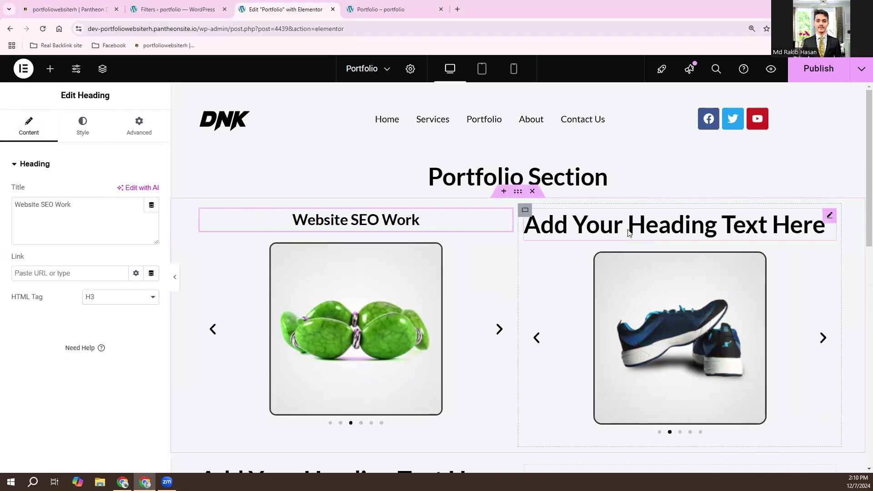
# Set the HTML tag of the heading above the right carousel to H3.
pyautogui.click(819, 225)
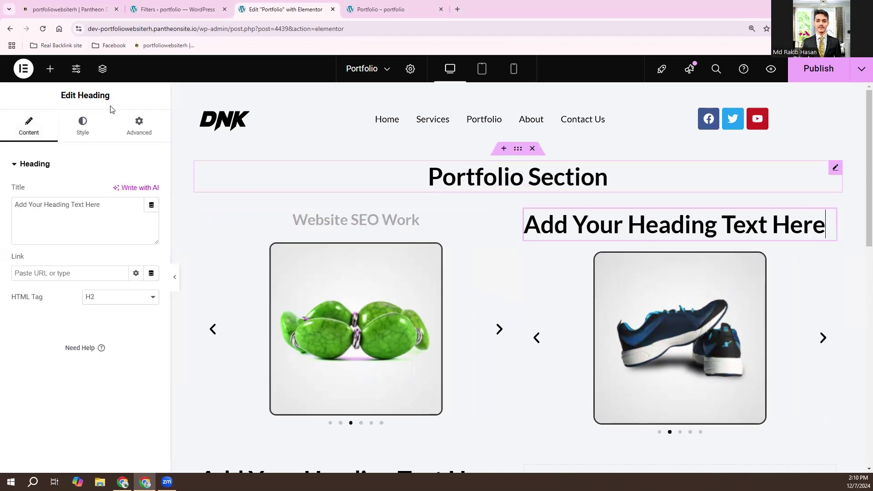
pyautogui.click(122, 301)
pyautogui.click(108, 326)
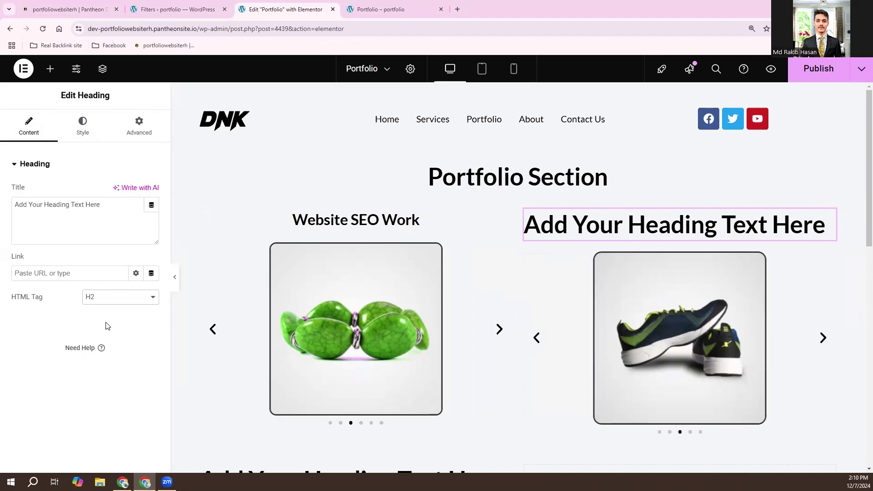
pyautogui.click(108, 298)
pyautogui.click(110, 329)
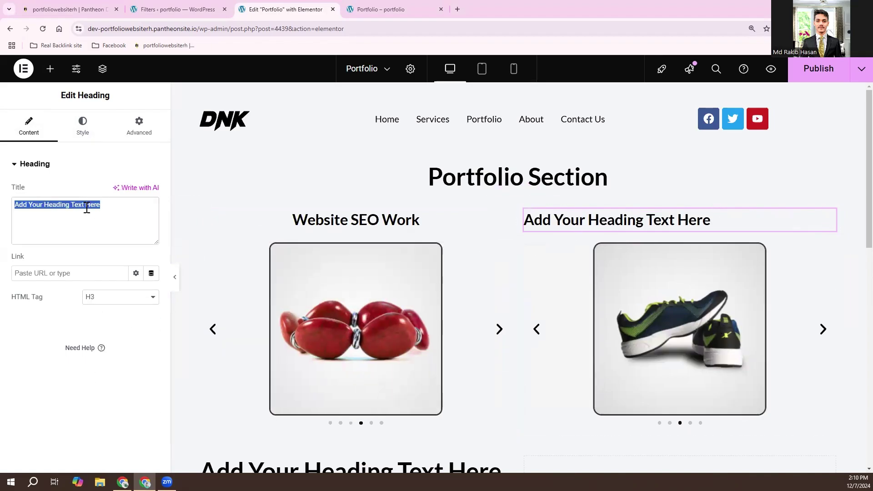
# Change the title of the heading above the right carousel to "YouTube SEO Work" and centre it.
pyautogui.write('YouTu')
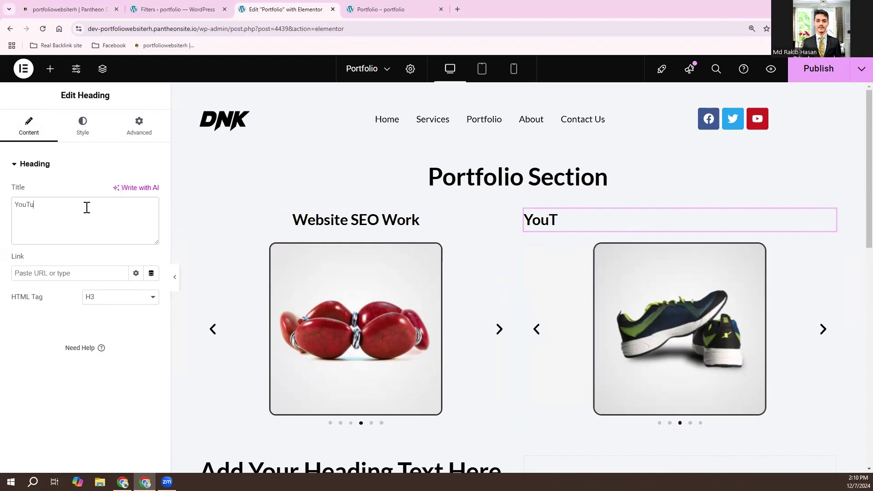
pyautogui.write('be W')
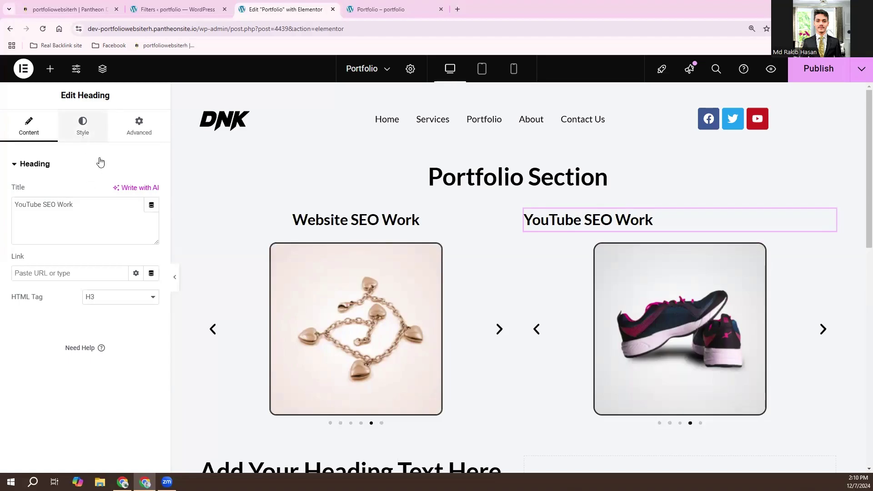
pyautogui.click(82, 125)
pyautogui.click(121, 191)
pyautogui.scroll(-4, 392, 295)
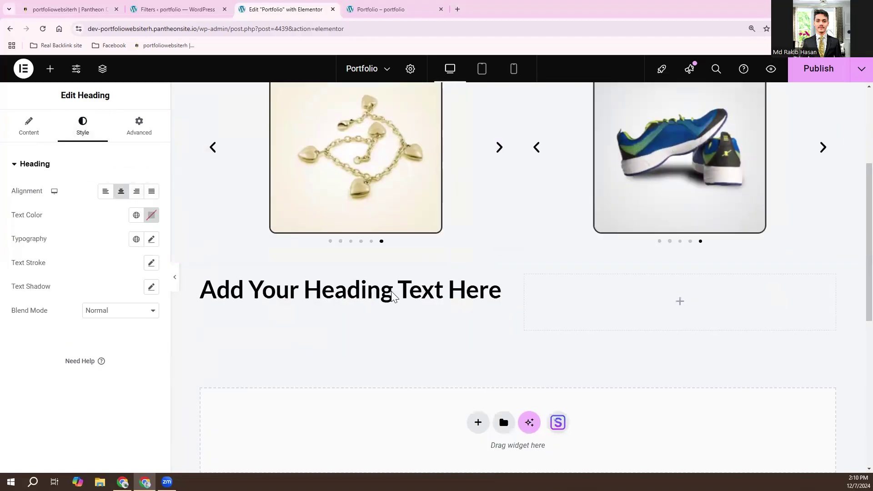
# Change the title of the new row's left heading to "Facebook Work" and centre it.
pyautogui.click(392, 294)
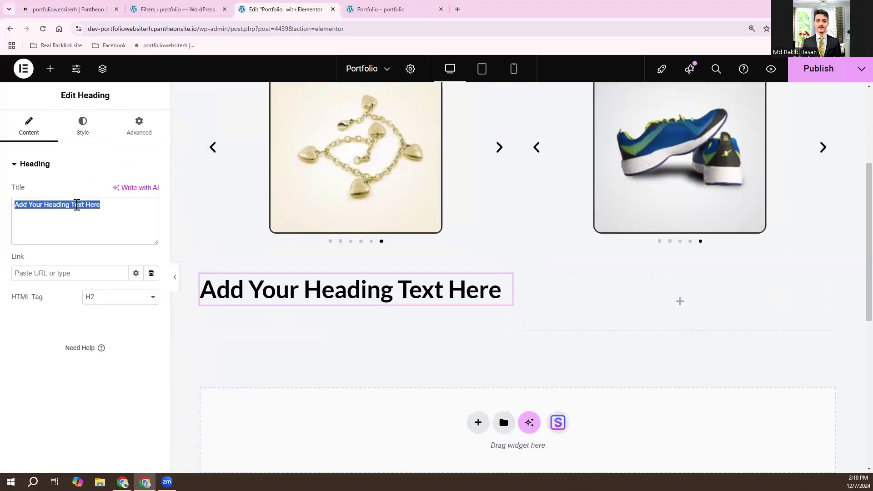
pyautogui.write('Faceb')
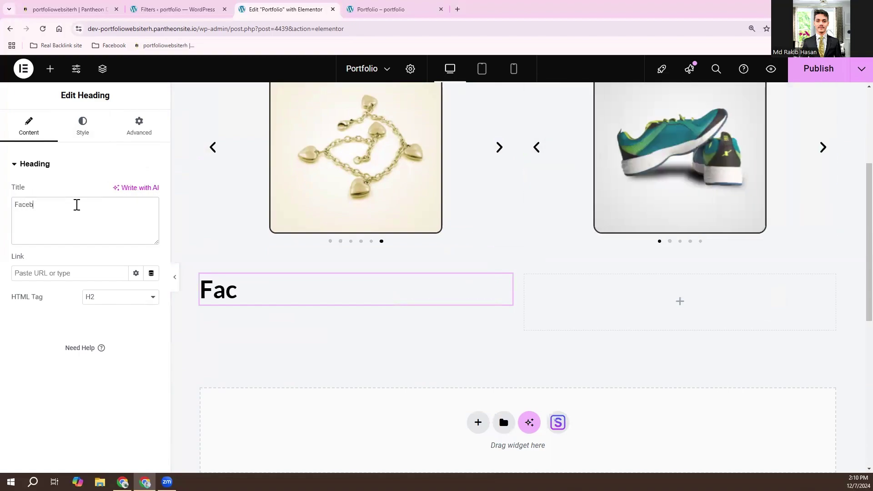
pyautogui.write('ook Work')
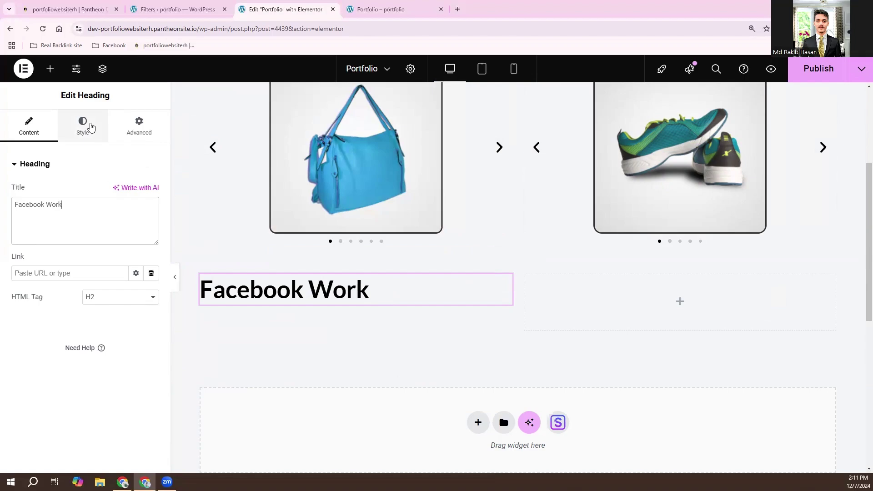
pyautogui.click(83, 125)
pyautogui.click(121, 192)
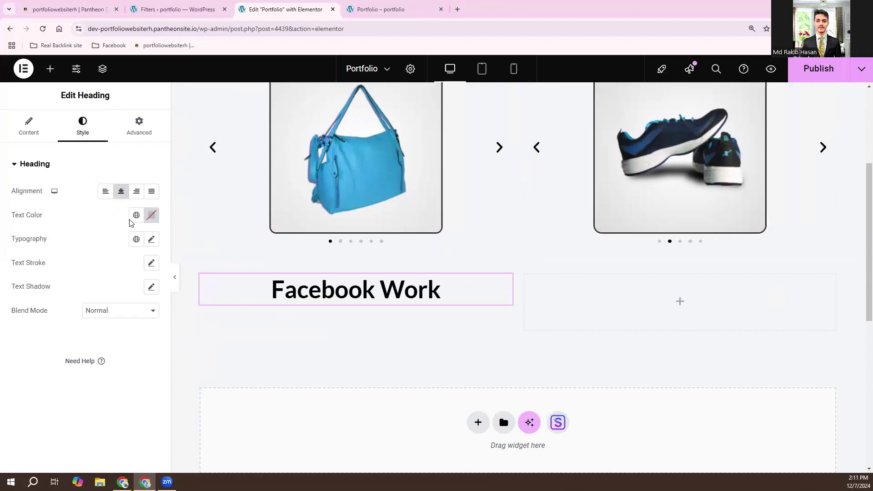
# Set the HTML tag of the "Facebook Work" heading to H3.
pyautogui.click(120, 311)
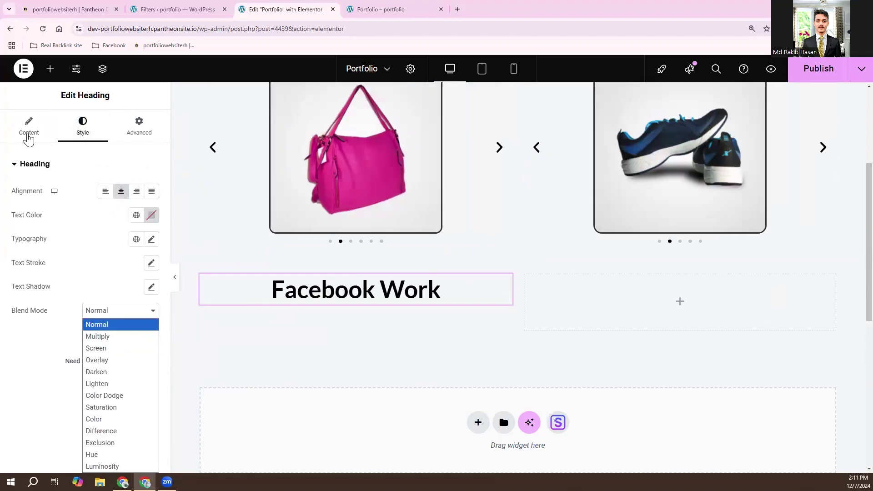
pyautogui.click(28, 136)
pyautogui.click(118, 303)
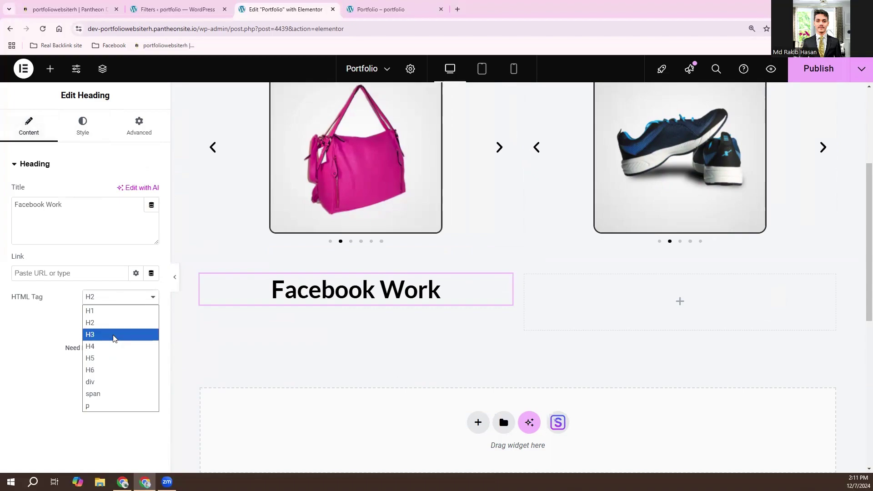
pyautogui.click(113, 334)
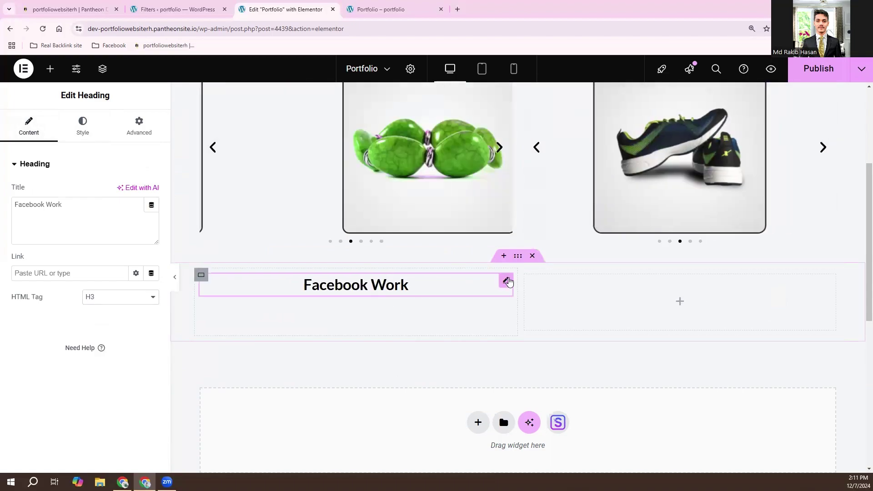
# Copy the "Facebook Work" heading into the empty right column and retitle the copy "Google Work".
pyautogui.rightClick(507, 281)
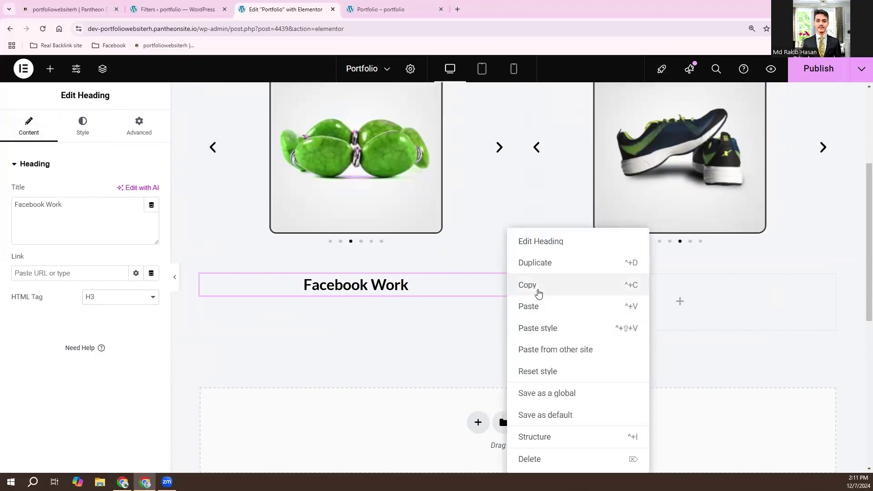
pyautogui.click(563, 286)
pyautogui.rightClick(678, 298)
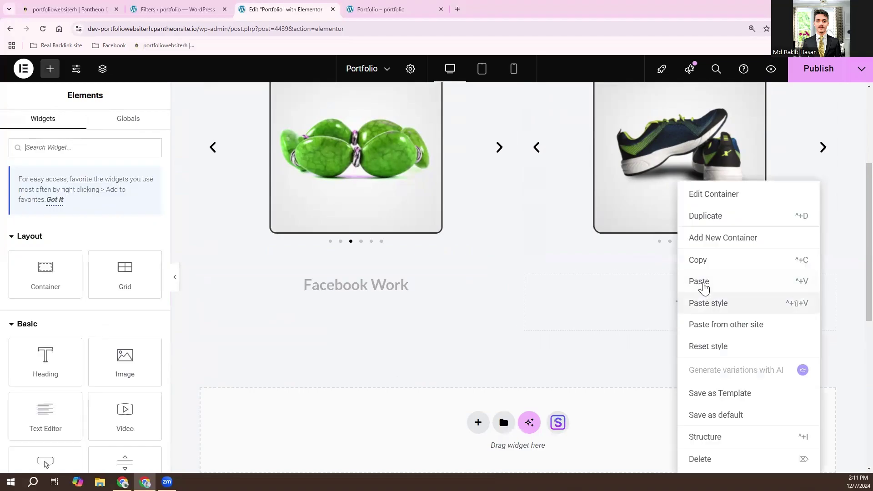
pyautogui.click(699, 281)
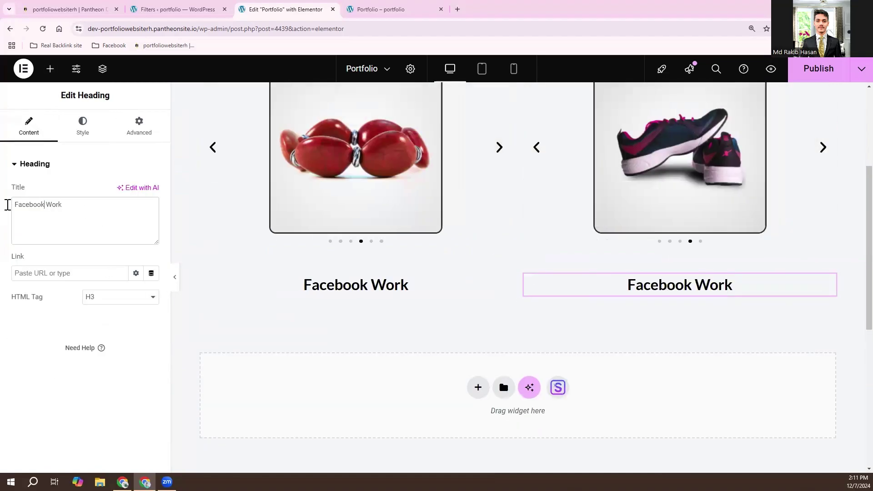
pyautogui.write('Google')
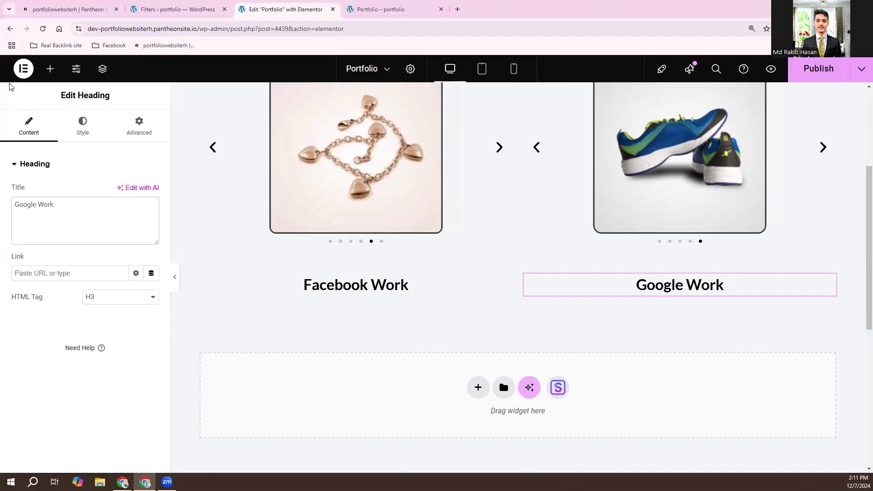
# Find the Image Carousel widget and place it below the "Facebook Work" heading.
pyautogui.click(50, 69)
pyautogui.scroll(-3, 119, 302)
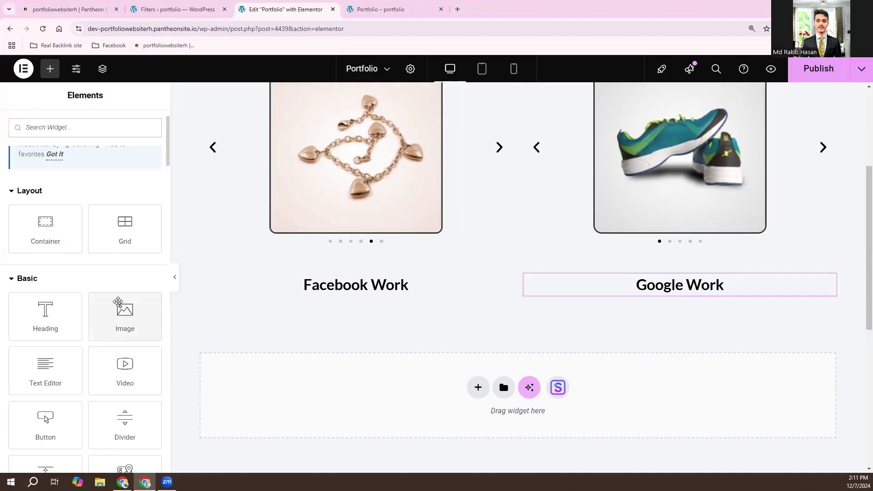
pyautogui.scroll(-1, 74, 291)
pyautogui.scroll(5, 74, 292)
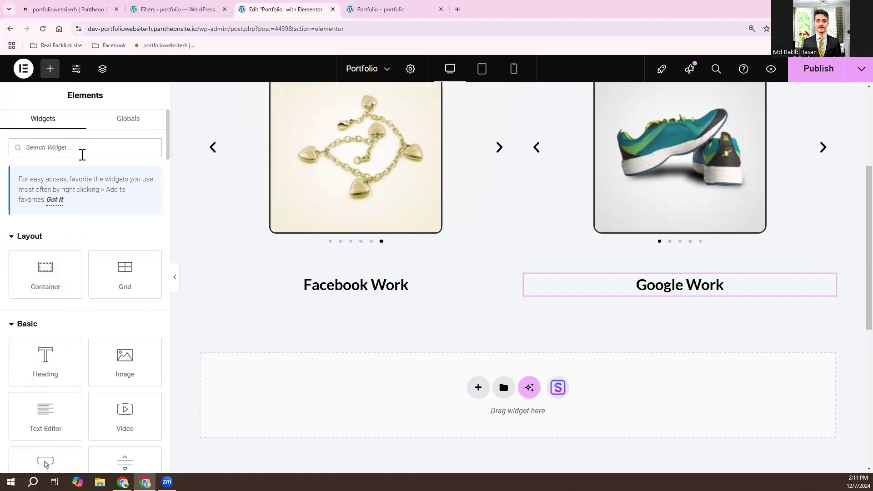
pyautogui.click(82, 154)
pyautogui.write('s')
pyautogui.moveTo(122, 411); pyautogui.dragTo(374, 294)
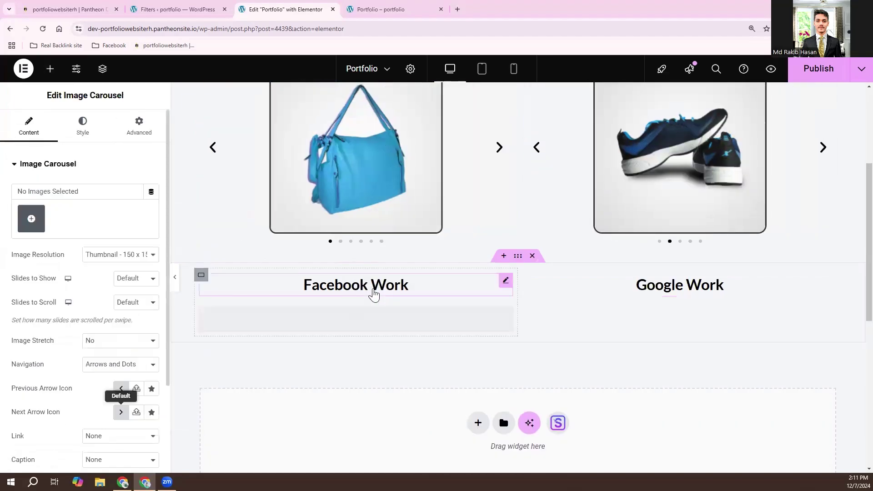
# Fill the "Facebook Work" carousel with a gallery of the seven "thankful" shirt images, orange through purple, from the media library.
pyautogui.click(26, 222)
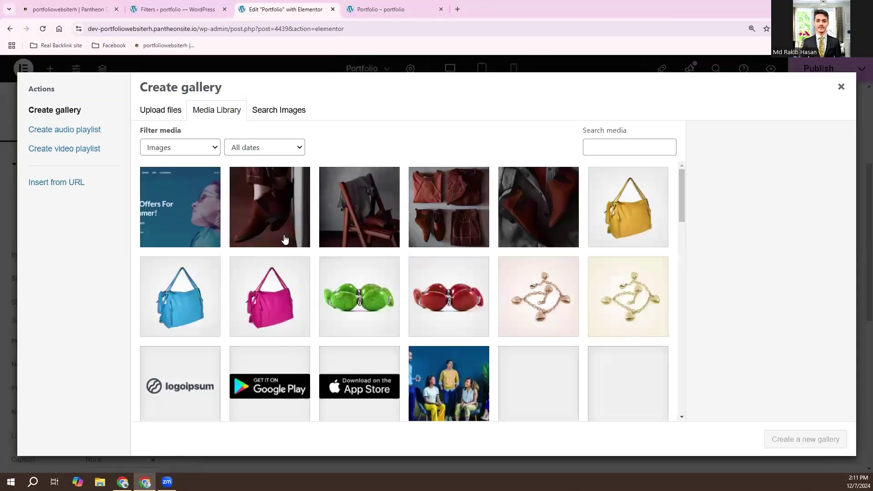
pyautogui.scroll(-4, 477, 300)
pyautogui.scroll(-2, 476, 300)
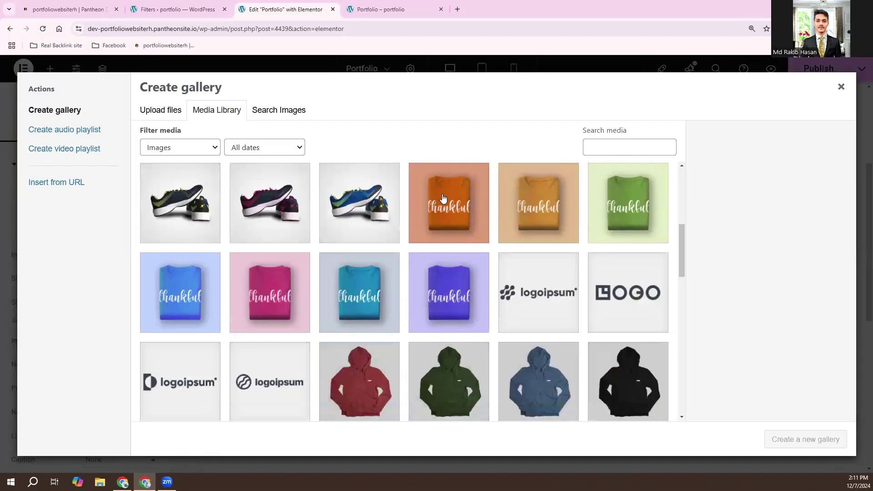
pyautogui.click(443, 198)
pyautogui.keyDown('shift'); pyautogui.click(457, 277); pyautogui.keyUp('shift')
pyautogui.click(802, 440)
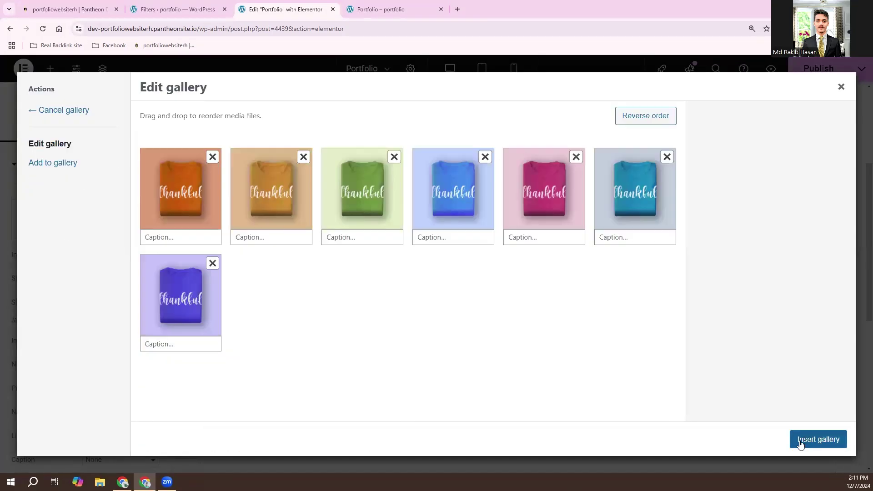
pyautogui.click(818, 439)
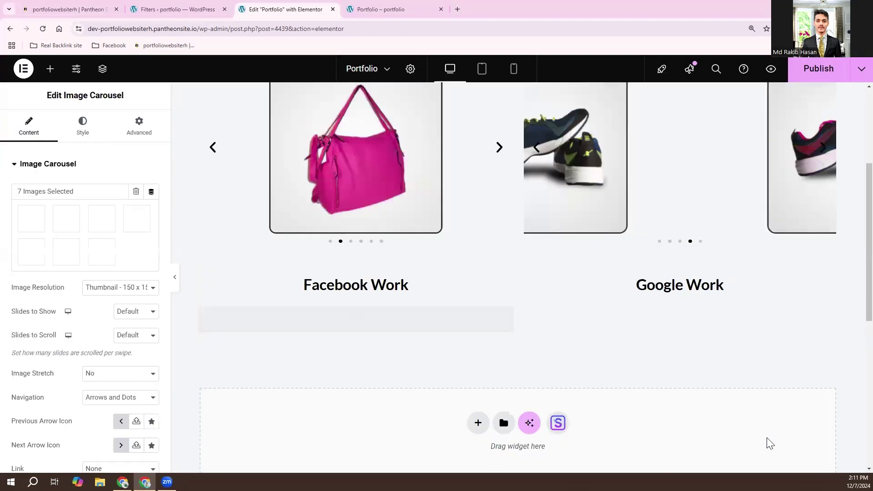
# Set the "Facebook Work" carousel's image resolution to Medium - 300 x 300 and its slides to show to 1.
pyautogui.click(120, 295)
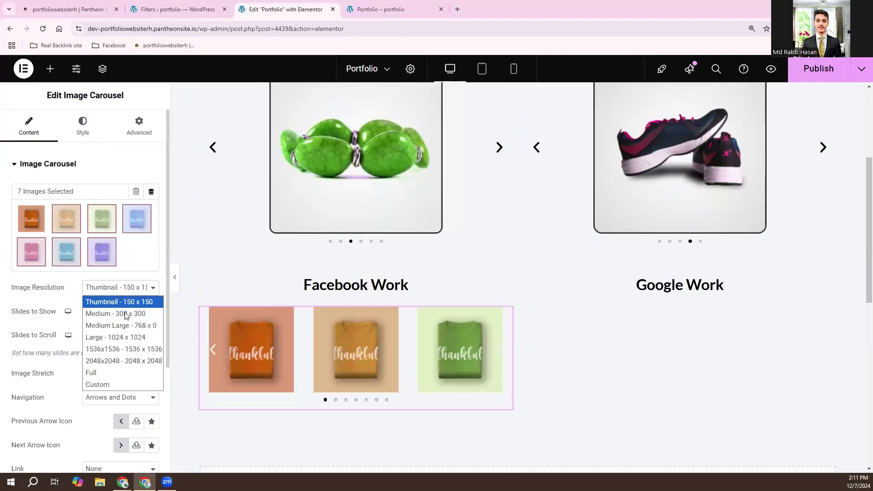
pyautogui.click(125, 313)
pyautogui.click(136, 314)
pyautogui.click(123, 326)
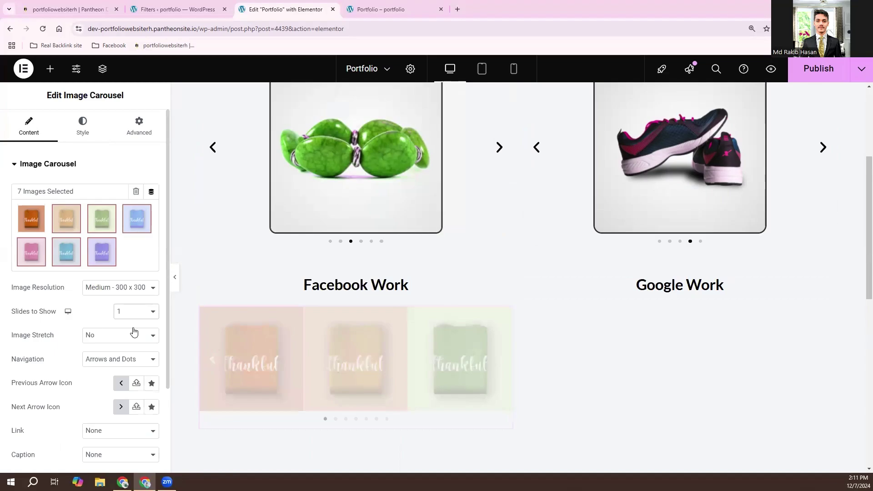
# Set the navigation arrow colour of the "Facebook Work" carousel to black.
pyautogui.scroll(-3, 431, 314)
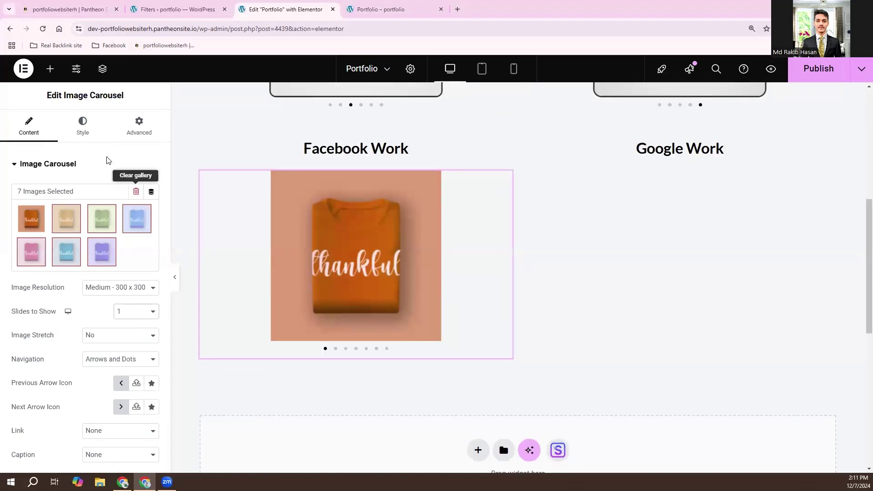
pyautogui.click(76, 133)
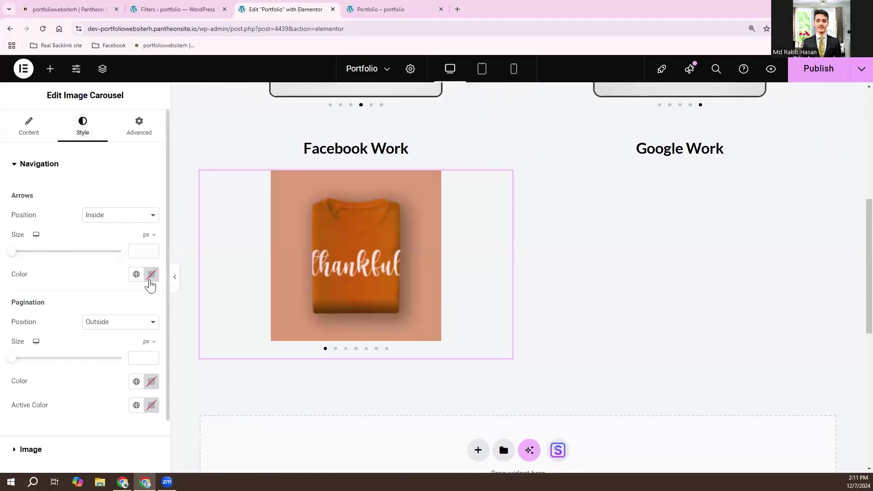
pyautogui.click(152, 276)
pyautogui.moveTo(91, 400); pyautogui.dragTo(54, 437)
# Give the "Facebook Work" carousel images a solid border with a 15 px radius on all corners.
pyautogui.click(35, 447)
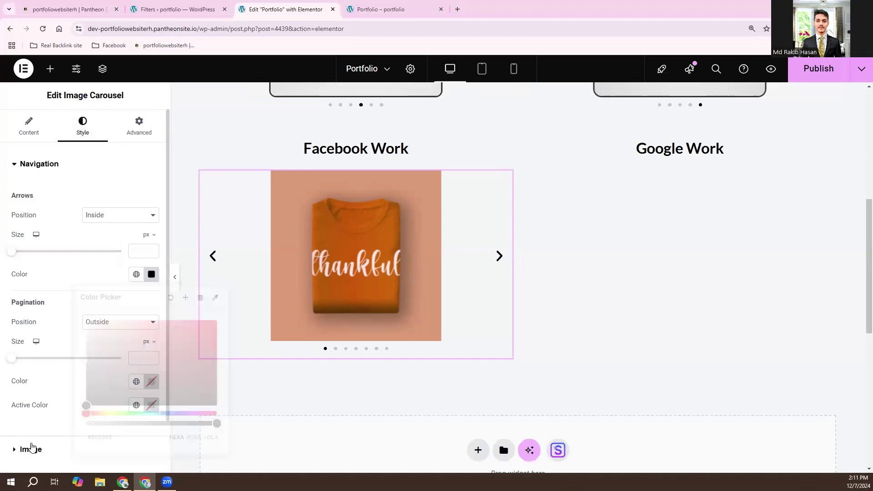
pyautogui.click(127, 218)
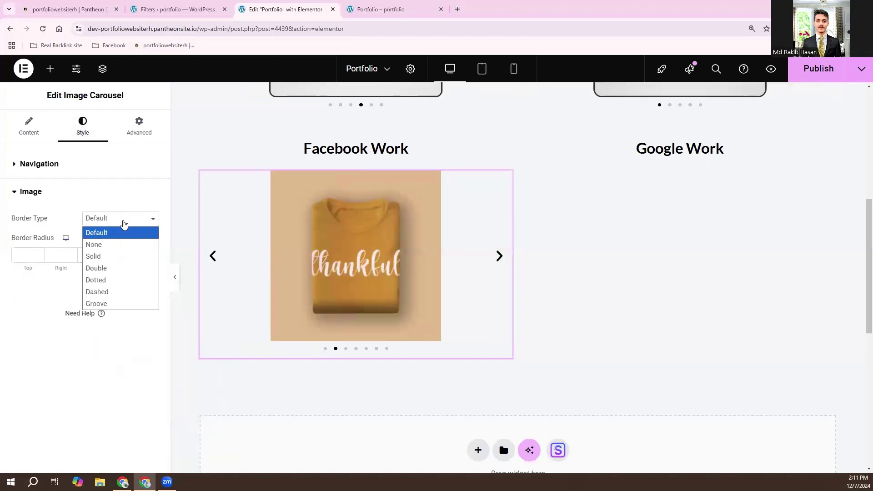
pyautogui.click(113, 258)
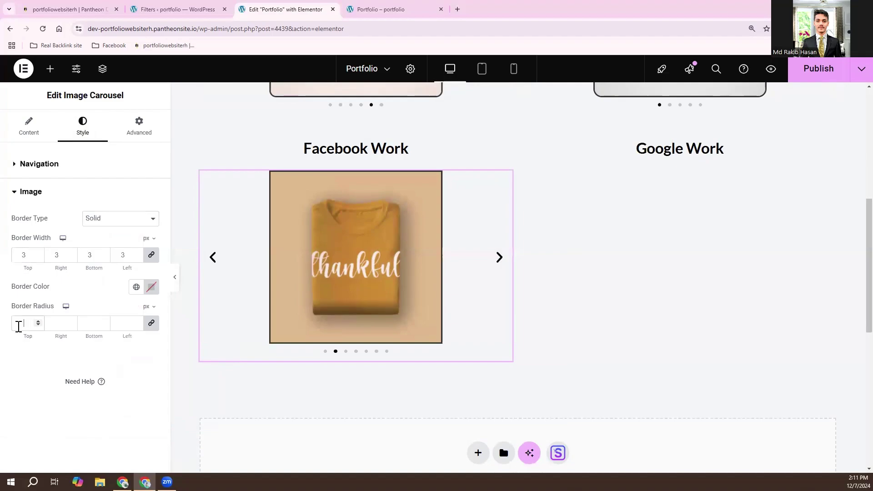
pyautogui.write('15')
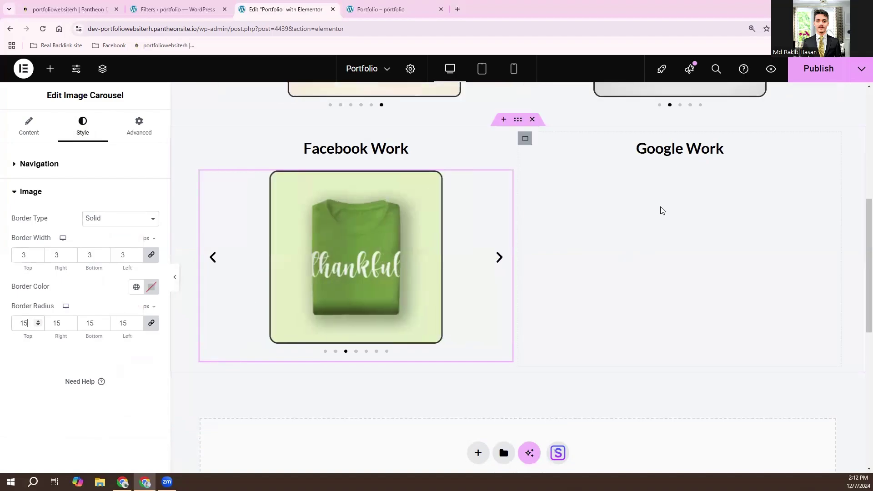
# Add an Image Carousel widget below the "Google Work" heading.
pyautogui.click(665, 152)
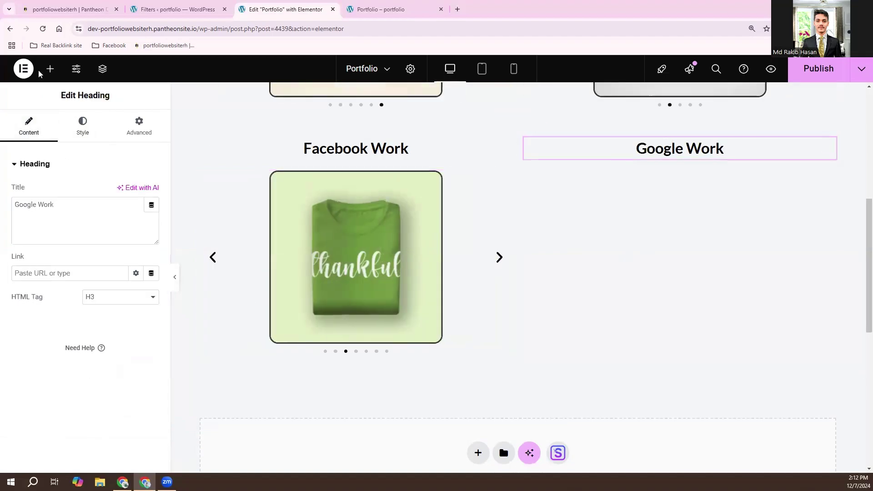
pyautogui.click(49, 69)
pyautogui.scroll(-1, 106, 248)
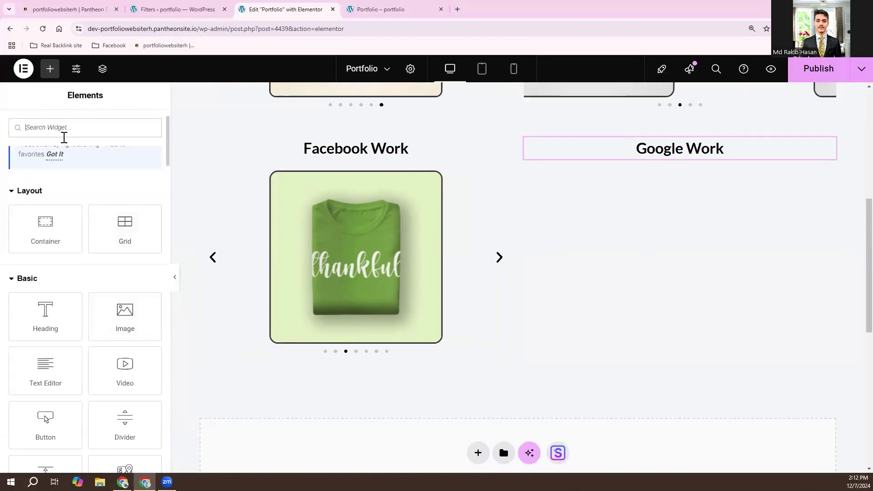
pyautogui.write('s')
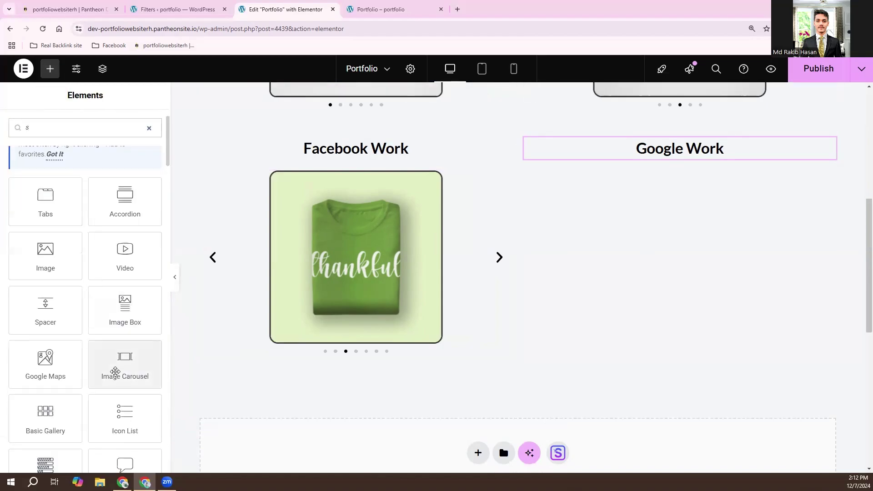
pyautogui.moveTo(124, 364); pyautogui.dragTo(680, 158)
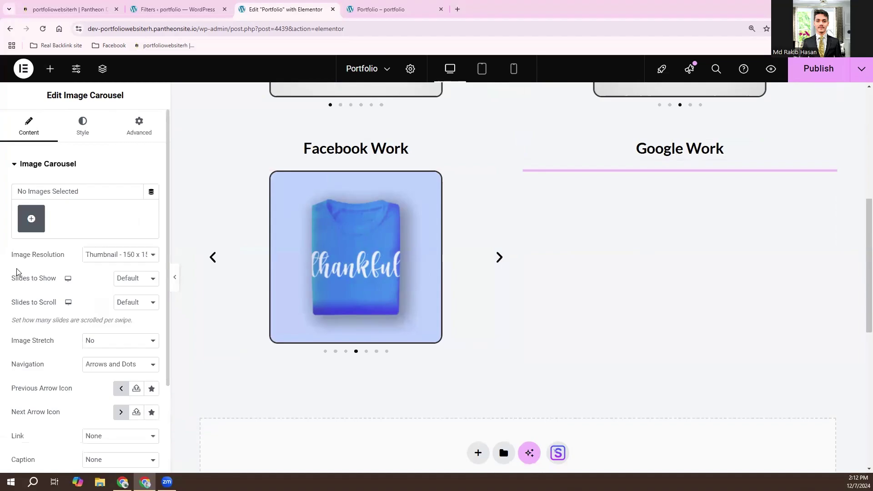
# Fill the "Google Work" carousel with a gallery of seven media library images, from the red hoodie through the dark blue jeans on a hanger.
pyautogui.click(30, 217)
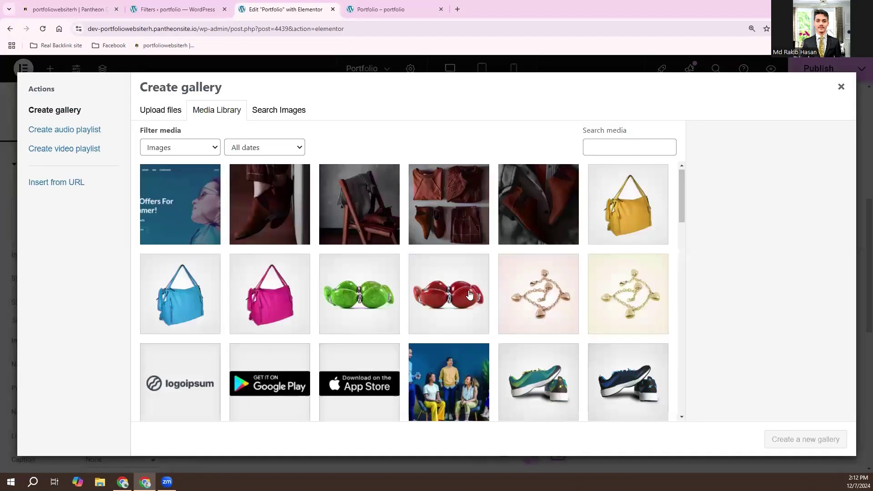
pyautogui.scroll(-7, 468, 294)
pyautogui.click(368, 334)
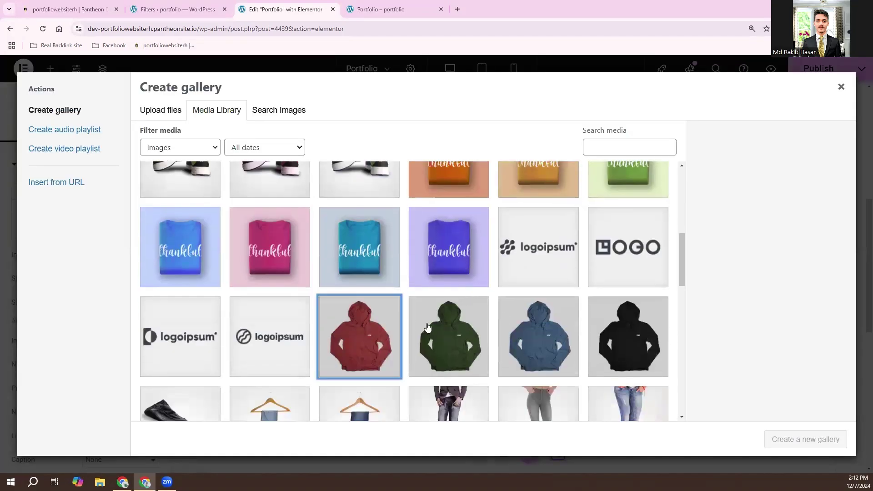
pyautogui.scroll(-2, 254, 348)
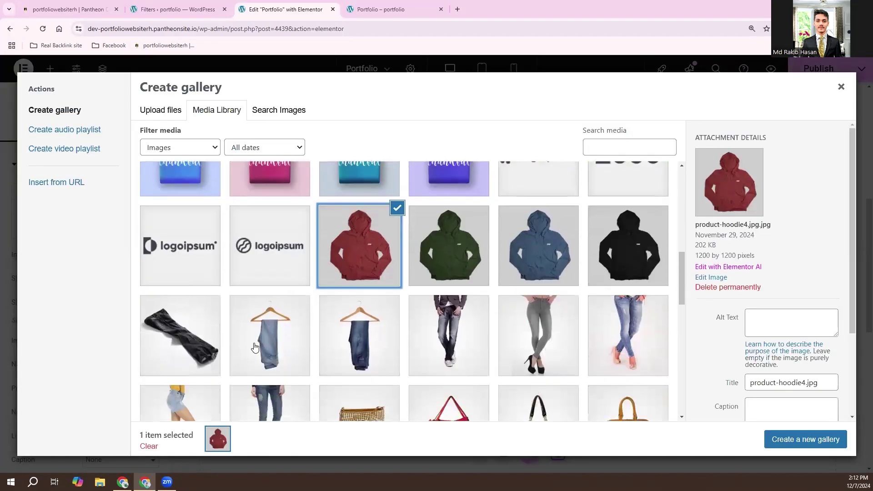
pyautogui.keyDown('shift'); pyautogui.click(349, 345); pyautogui.keyUp('shift')
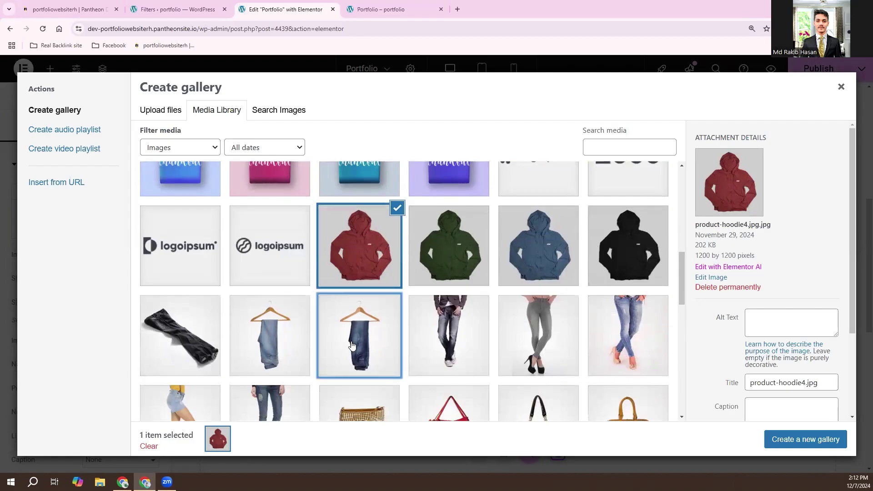
pyautogui.click(808, 443)
pyautogui.click(809, 448)
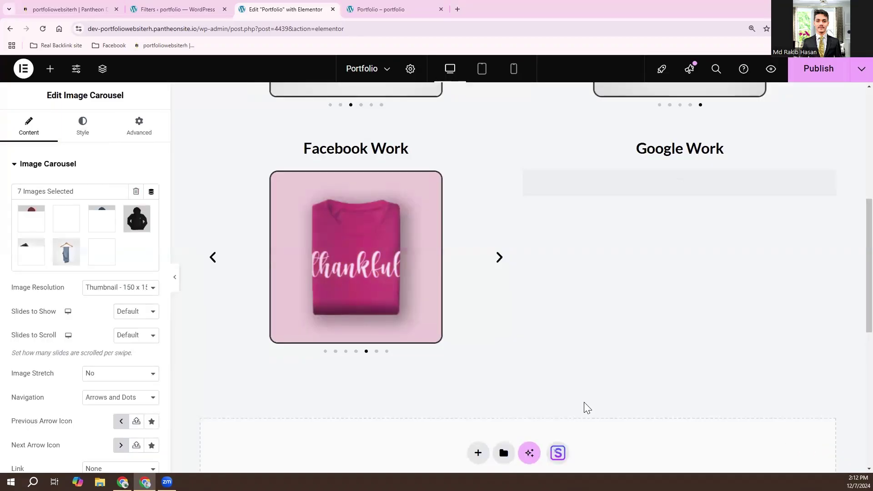
# Set the "Google Work" carousel's image resolution to Medium - 300 x 300 and show 1 slide at a time.
pyautogui.click(128, 287)
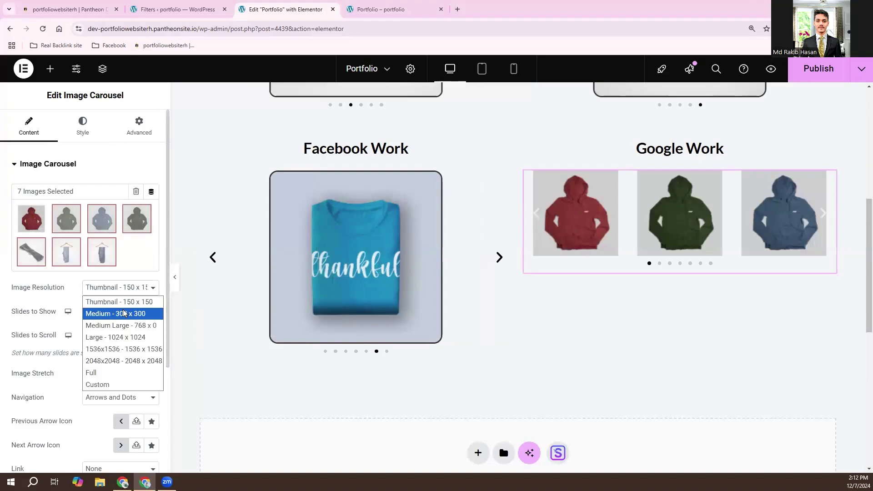
pyautogui.click(128, 311)
pyautogui.click(127, 312)
pyautogui.click(130, 323)
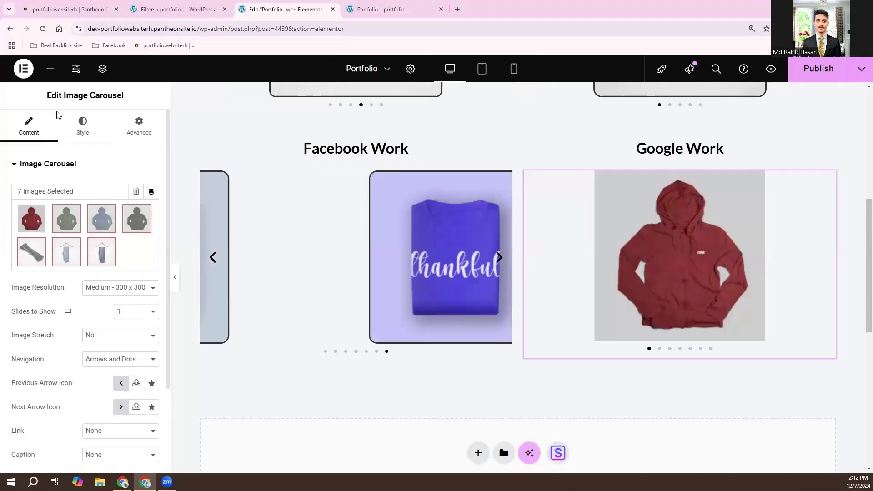
# Set the navigation arrow colour of the "Google Work" carousel to black.
pyautogui.click(82, 127)
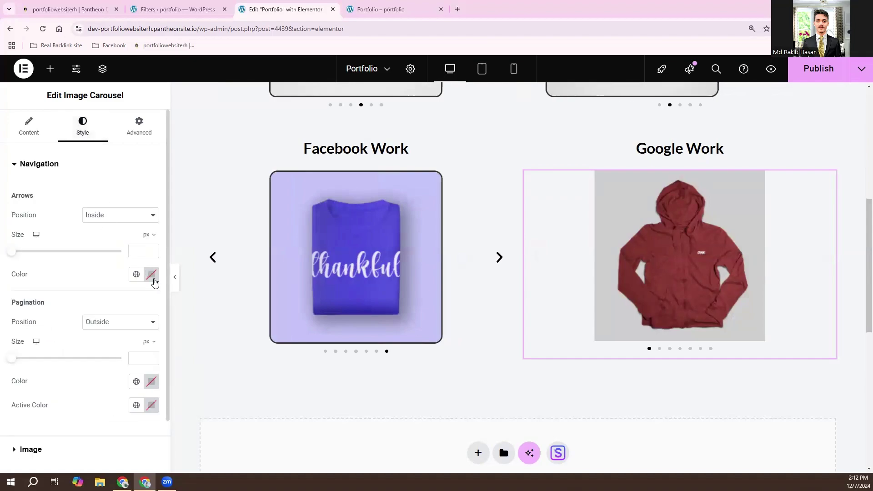
pyautogui.click(151, 275)
pyautogui.click(30, 450)
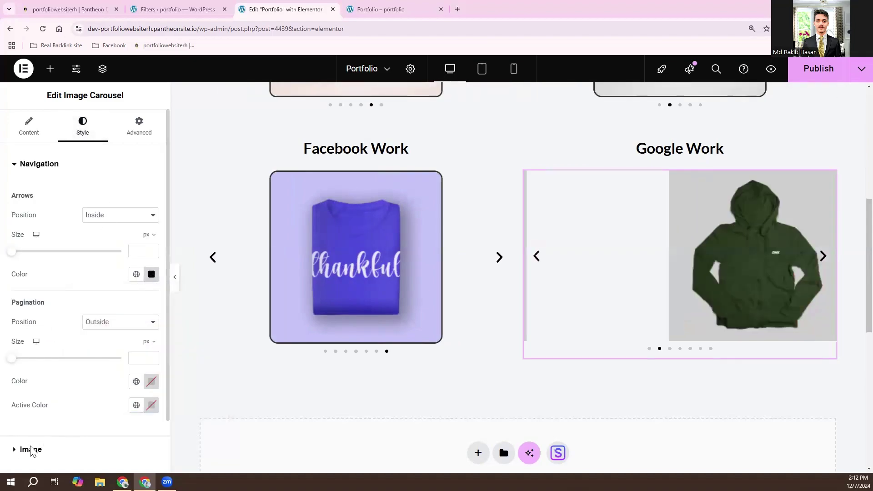
# Give the "Google Work" carousel images a 3 px solid border with a 15 px radius on all corners.
pyautogui.click(34, 450)
pyautogui.click(118, 221)
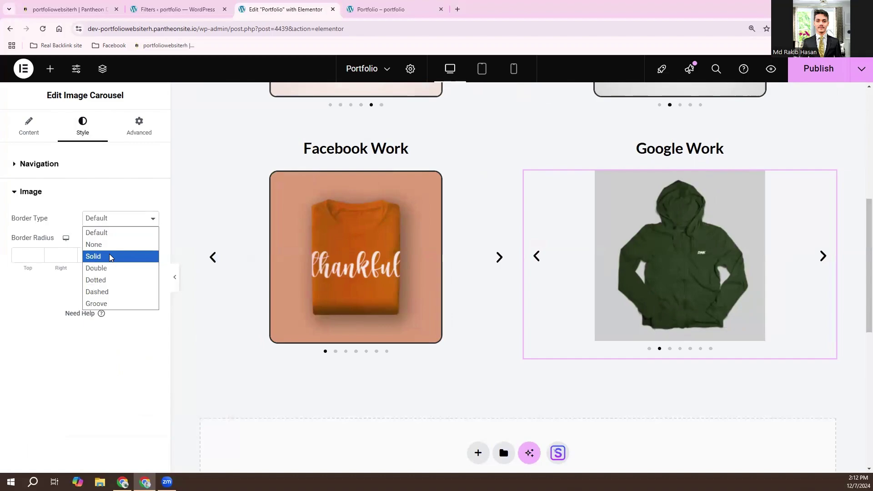
pyautogui.click(111, 253)
pyautogui.click(25, 257)
pyautogui.write('3')
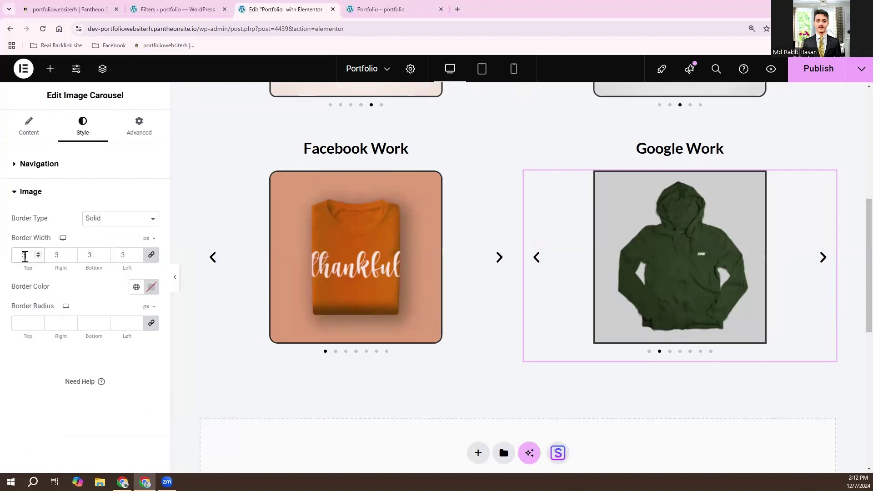
pyautogui.click(21, 327)
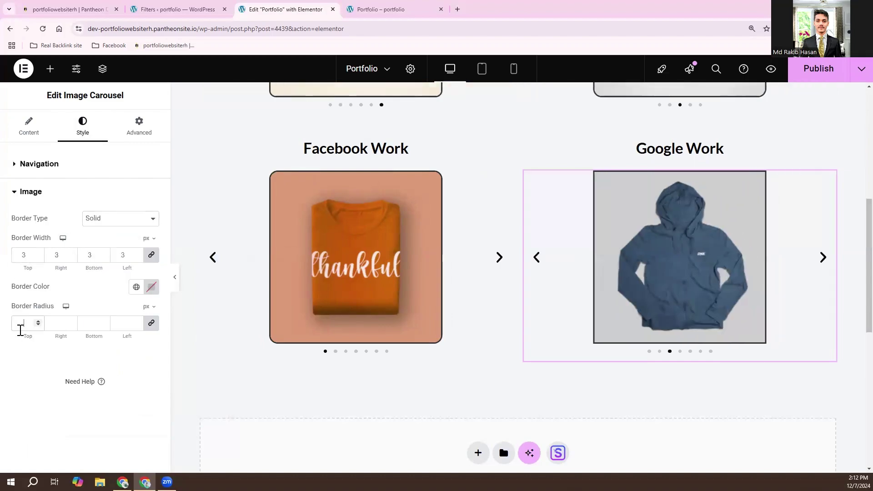
# Add a single-column container below the Facebook and Google Work row and place a Heading widget in it.
pyautogui.scroll(5, 576, 282)
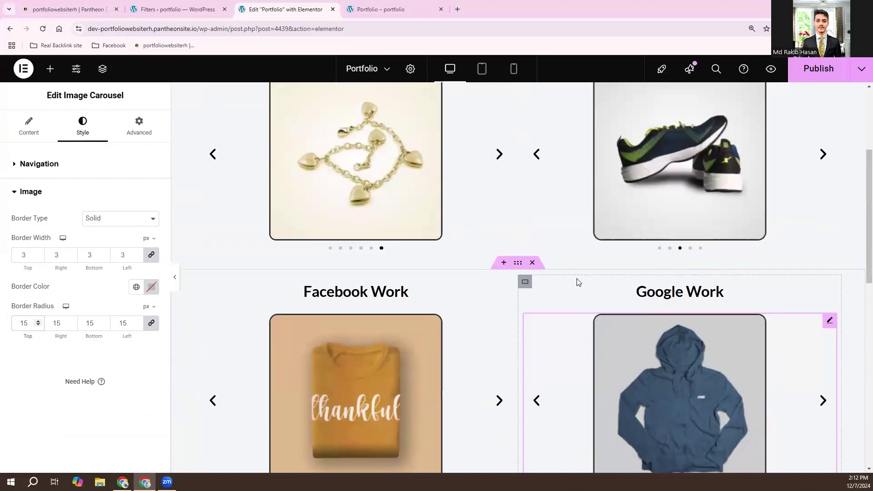
pyautogui.scroll(2, 565, 274)
pyautogui.scroll(-10, 473, 276)
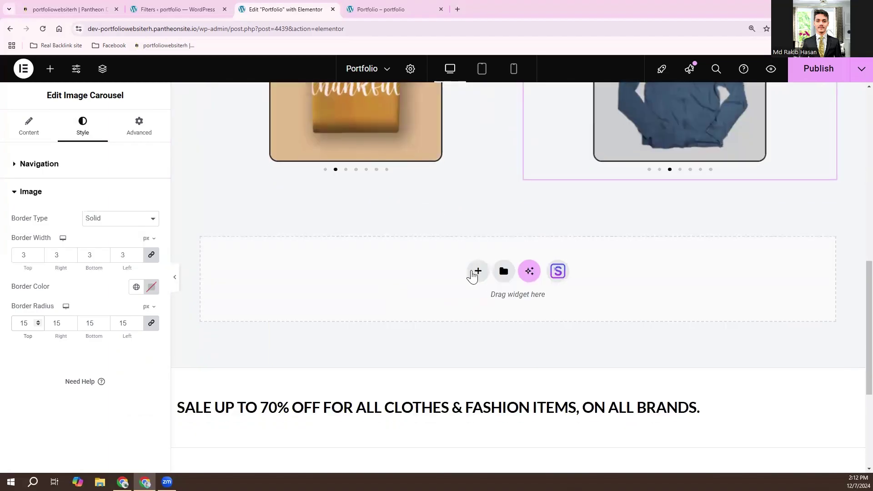
pyautogui.click(476, 274)
pyautogui.click(473, 306)
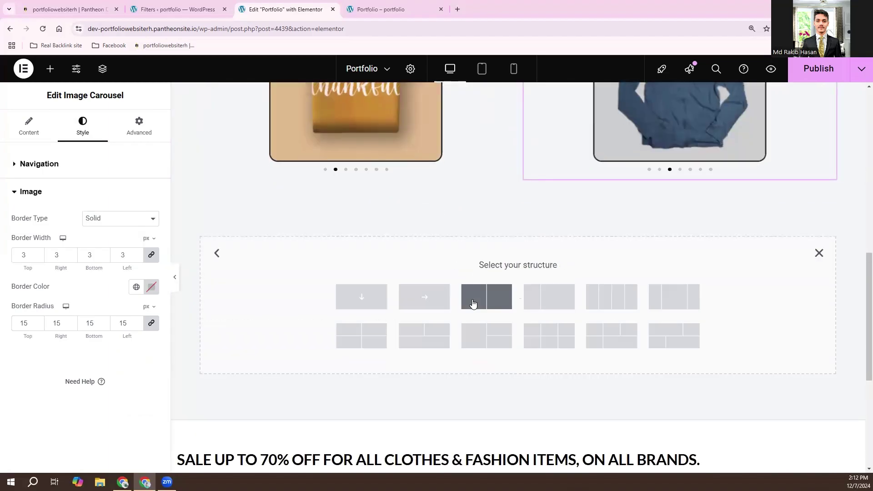
pyautogui.click(359, 298)
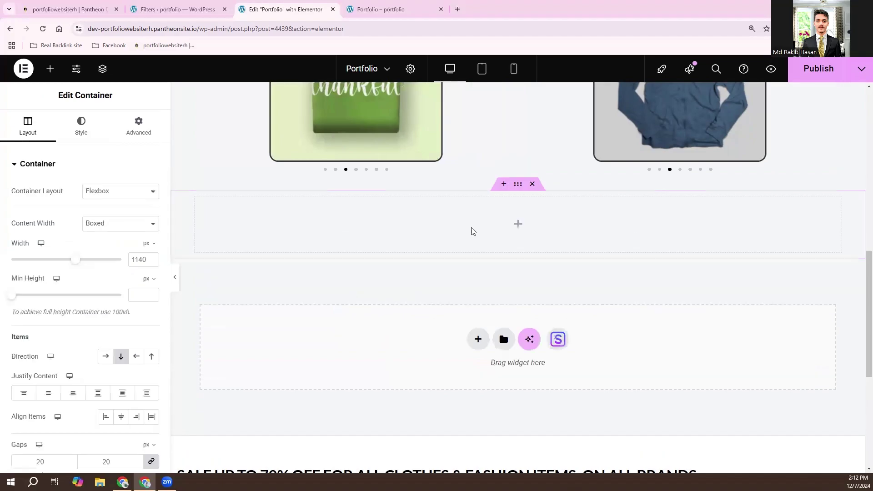
pyautogui.click(518, 224)
pyautogui.moveTo(46, 362); pyautogui.dragTo(550, 221)
# Set the new heading's text to "If you need any services you just contact me" and centre it.
pyautogui.tripleClick(69, 201)
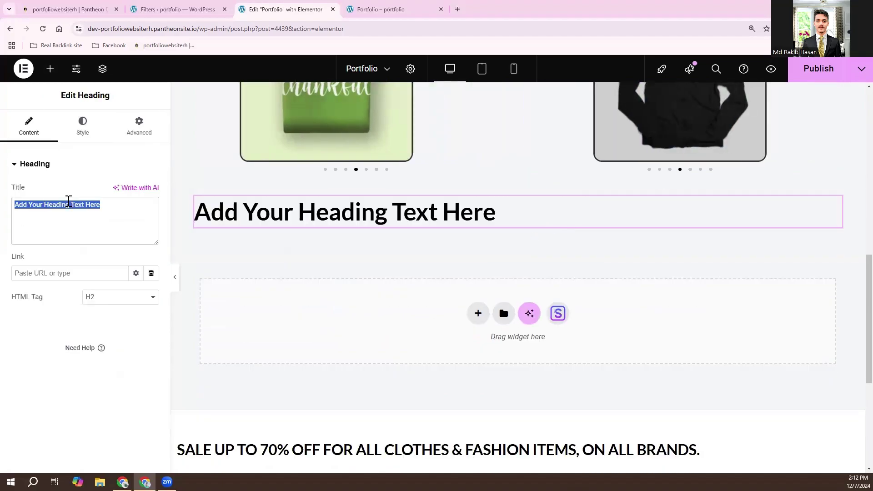
pyautogui.write('If you')
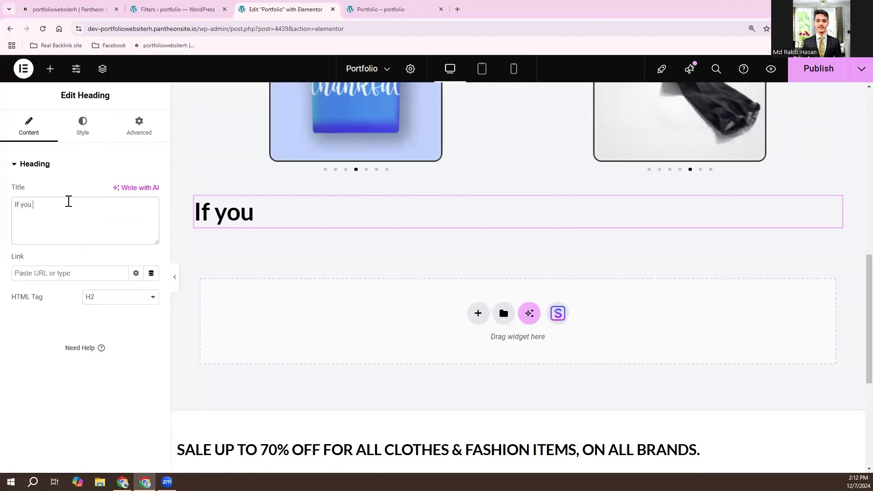
pyautogui.write(' need any s')
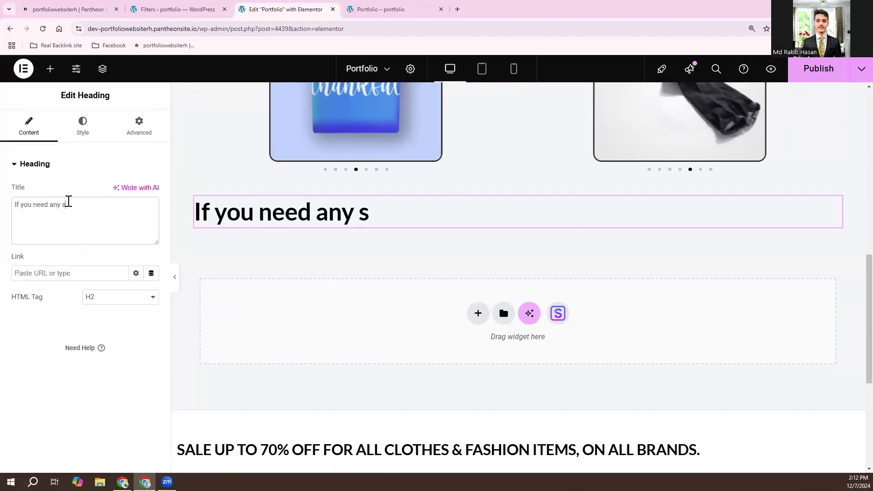
pyautogui.write('ervices ')
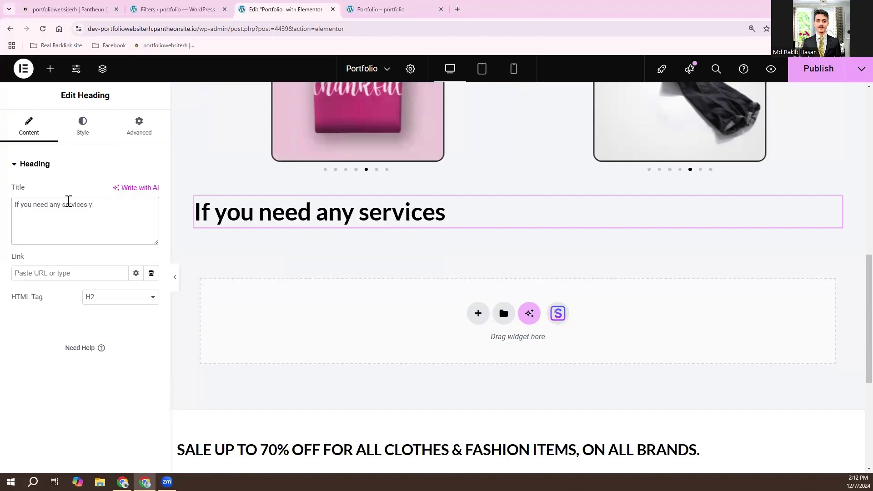
pyautogui.write('your')
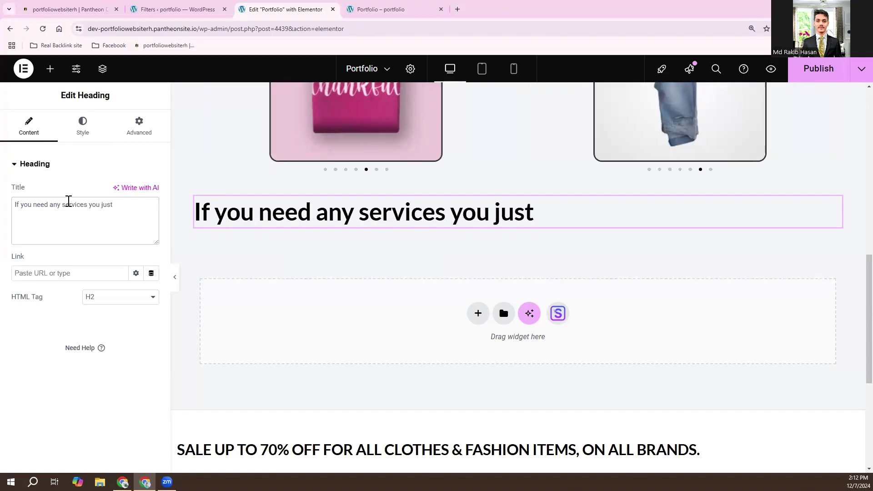
pyautogui.write('just contac')
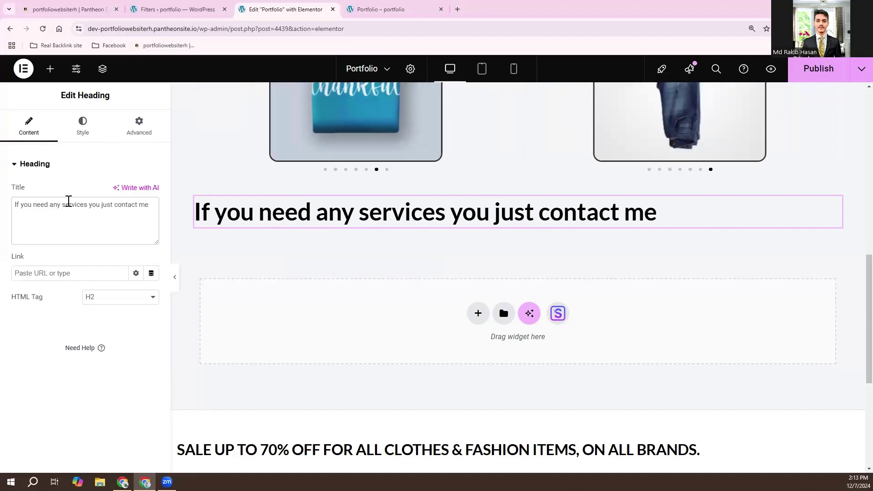
pyautogui.write('t me')
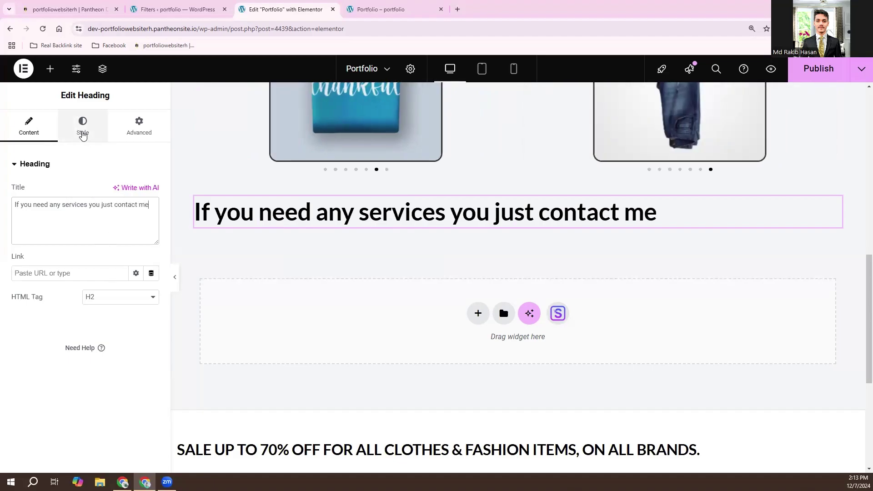
pyautogui.click(83, 127)
pyautogui.click(122, 191)
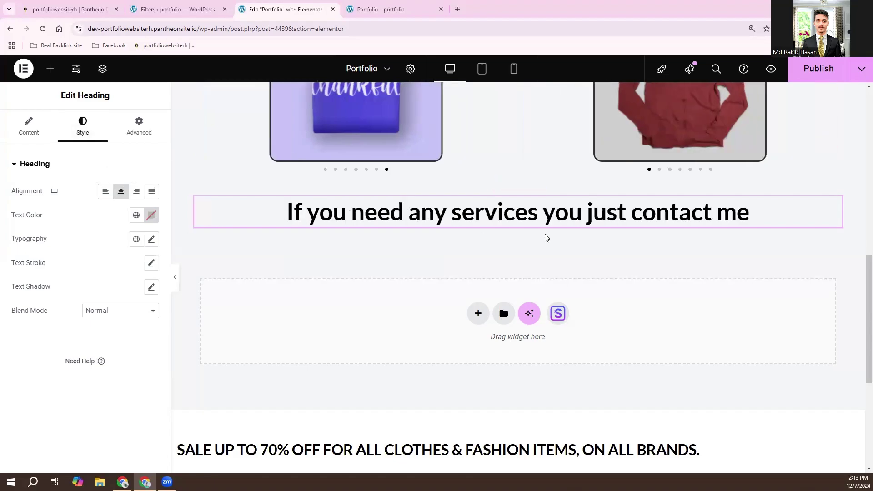
# Review the page layout from the carousels and new contact heading down to the footer.
pyautogui.scroll(-4, 488, 331)
pyautogui.click(477, 268)
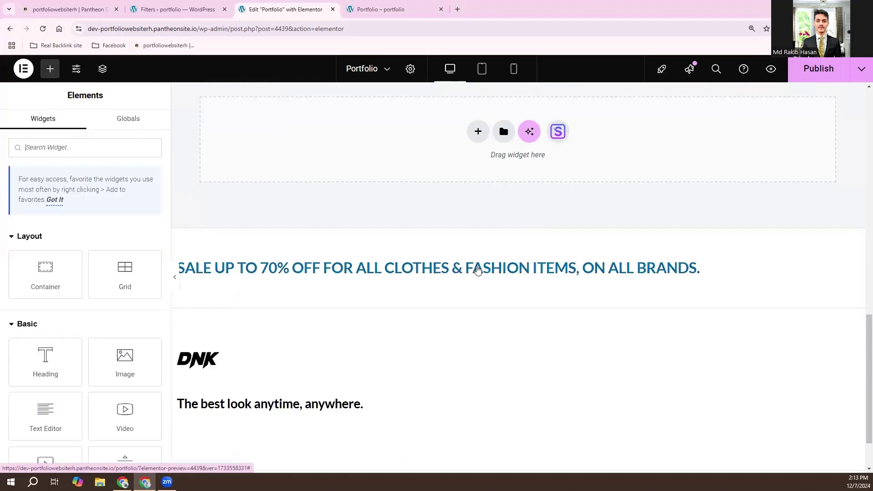
pyautogui.scroll(-2, 357, 282)
pyautogui.scroll(5, 356, 283)
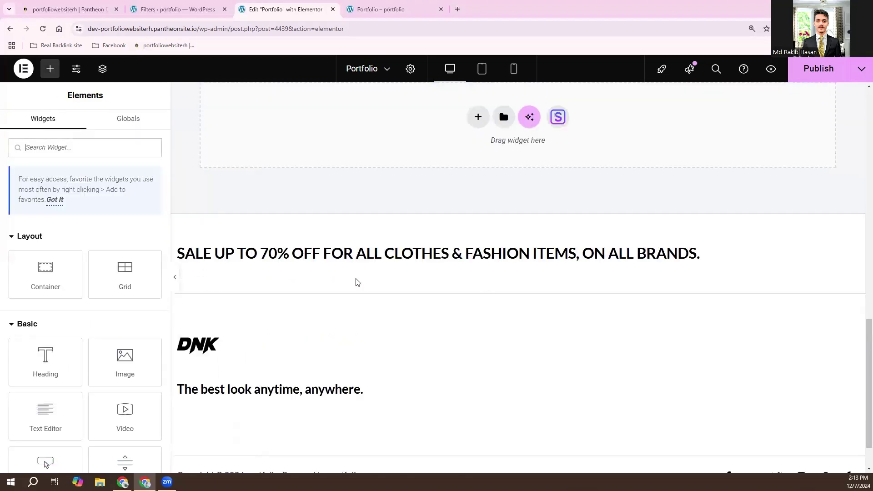
pyautogui.scroll(4, 357, 283)
pyautogui.scroll(-9, 430, 327)
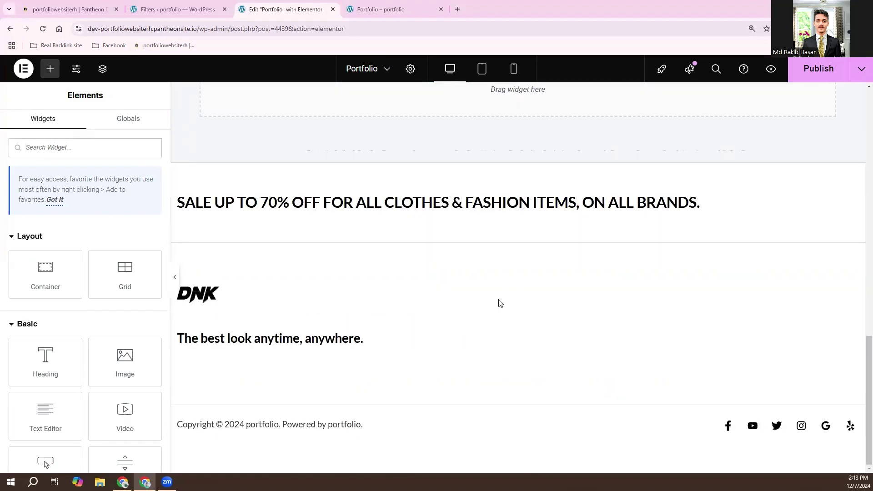
pyautogui.scroll(5, 499, 302)
pyautogui.scroll(5, 515, 254)
pyautogui.scroll(-4, 473, 302)
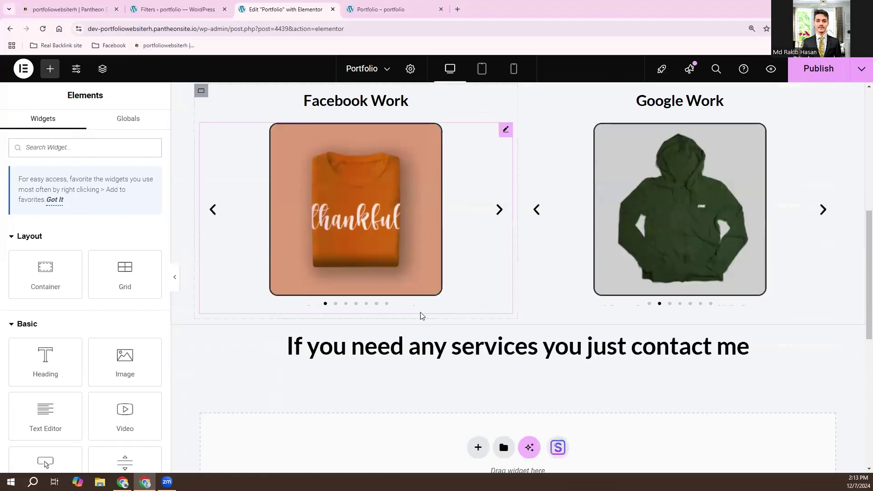
# Add a Spacer widget below the contact heading and set its space to 214 px.
pyautogui.scroll(-3, 91, 285)
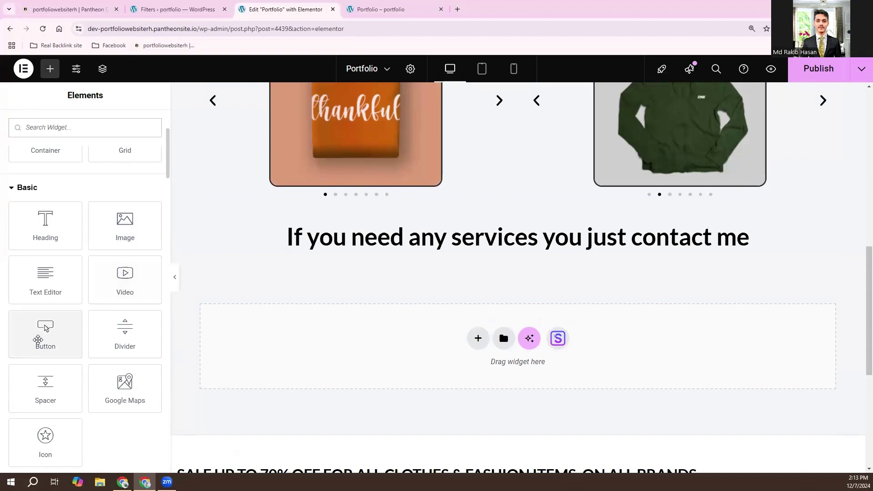
pyautogui.moveTo(45, 389); pyautogui.dragTo(317, 289)
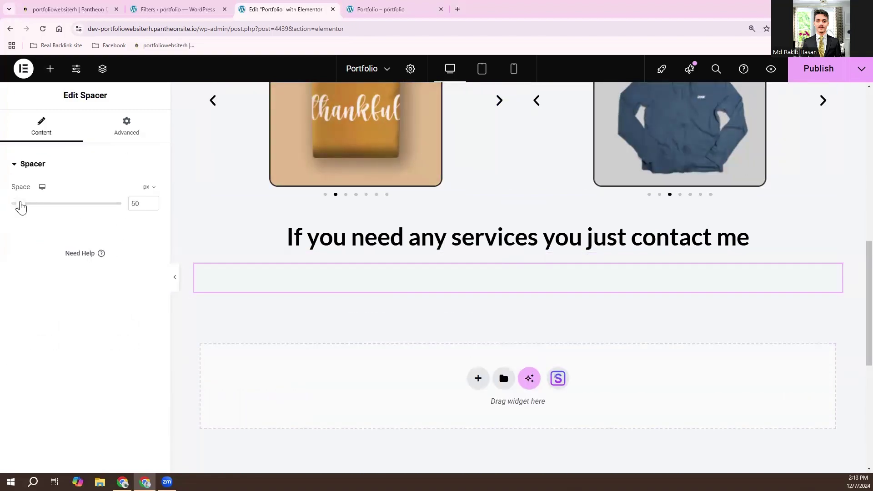
pyautogui.moveTo(20, 206); pyautogui.dragTo(53, 214)
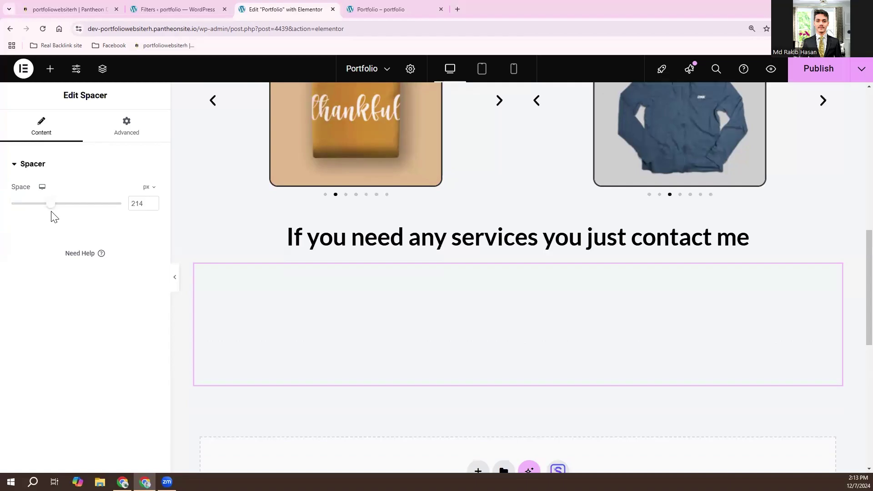
# Publish the page changes and reload the live Portfolio page in its browser tab.
pyautogui.click(808, 69)
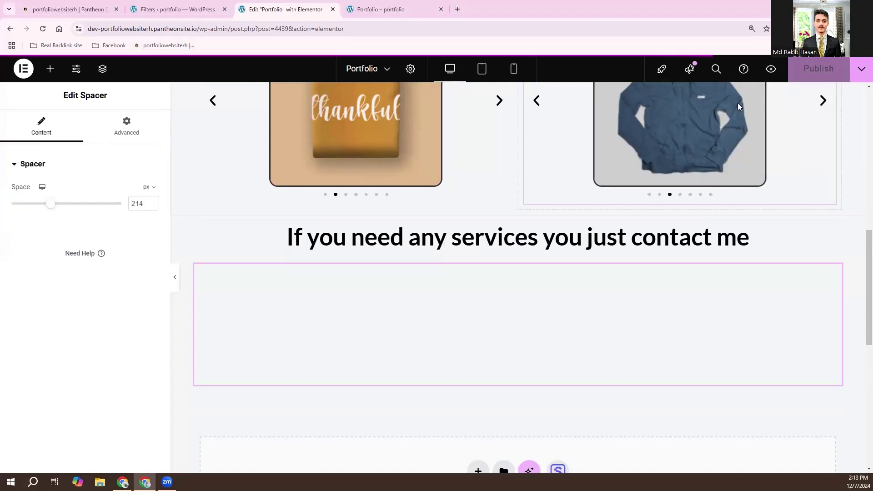
pyautogui.click(386, 7)
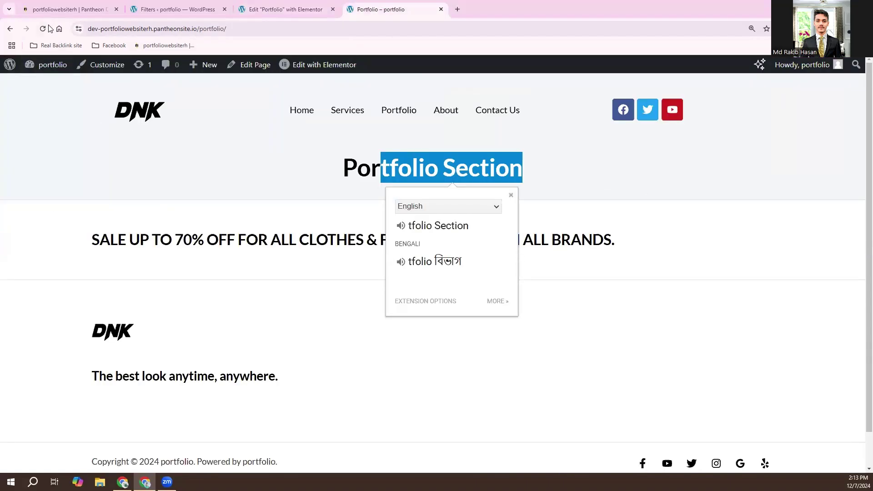
pyautogui.click(240, 155)
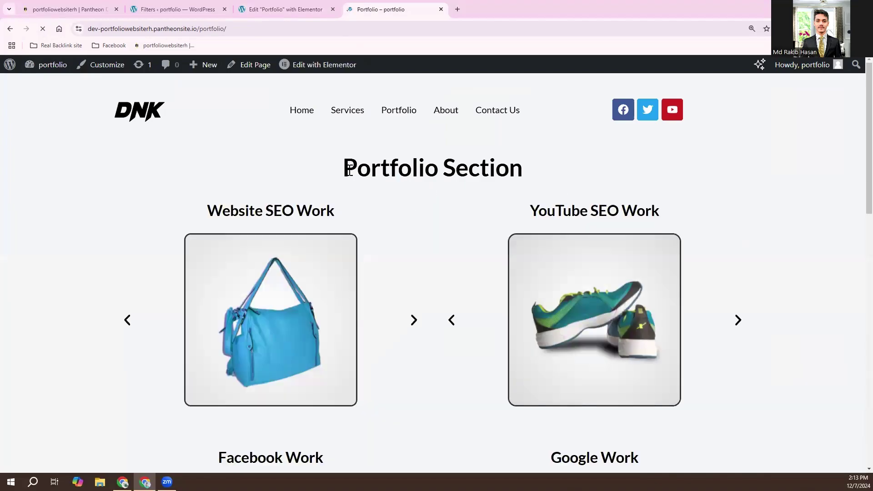
# Check the live page's section title and advance the slides of the "YouTube SEO Work" and "Website SEO Work" carousels.
pyautogui.moveTo(345, 168); pyautogui.dragTo(558, 173)
pyautogui.click(441, 169)
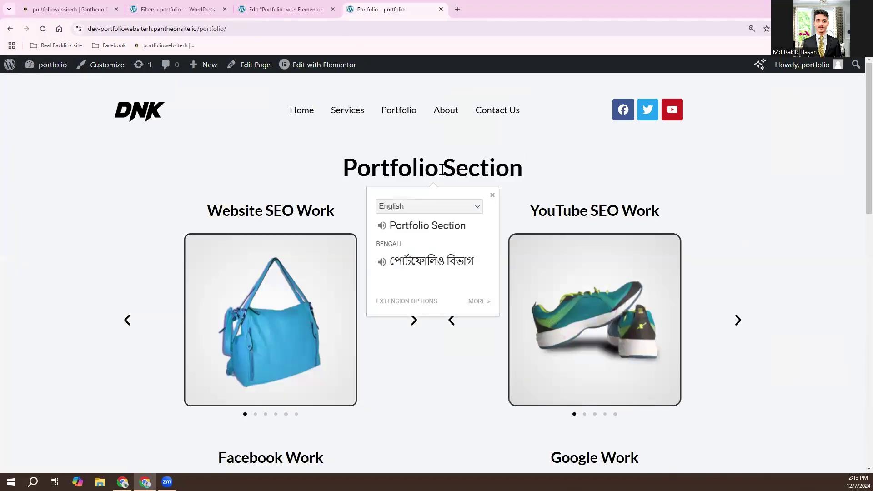
pyautogui.click(699, 215)
pyautogui.scroll(-2, 737, 227)
pyautogui.click(737, 232)
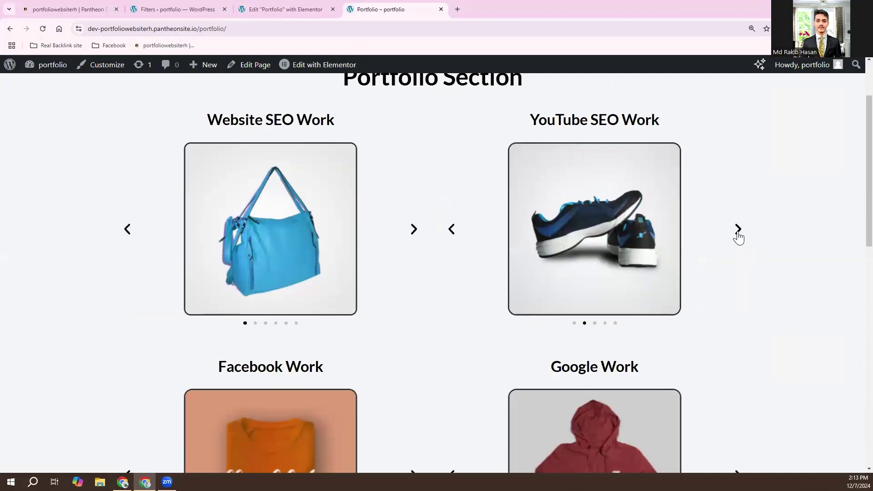
pyautogui.click(737, 231)
pyautogui.click(737, 231)
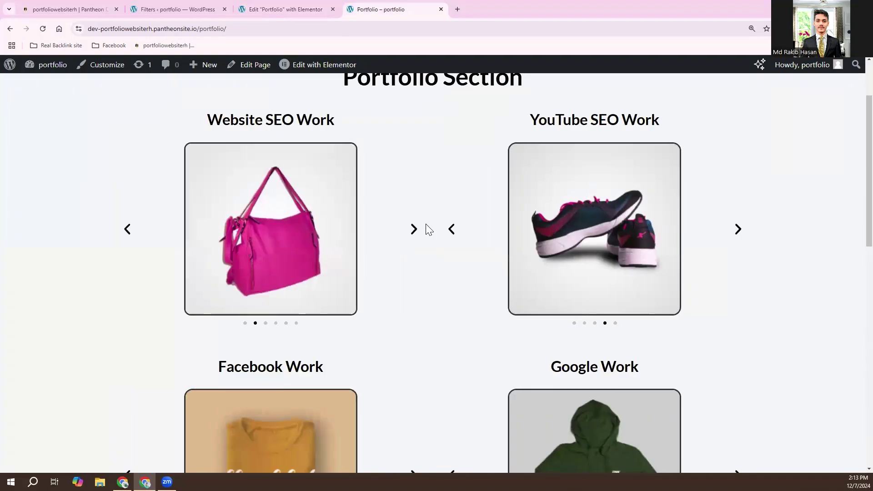
pyautogui.click(414, 230)
pyautogui.click(412, 230)
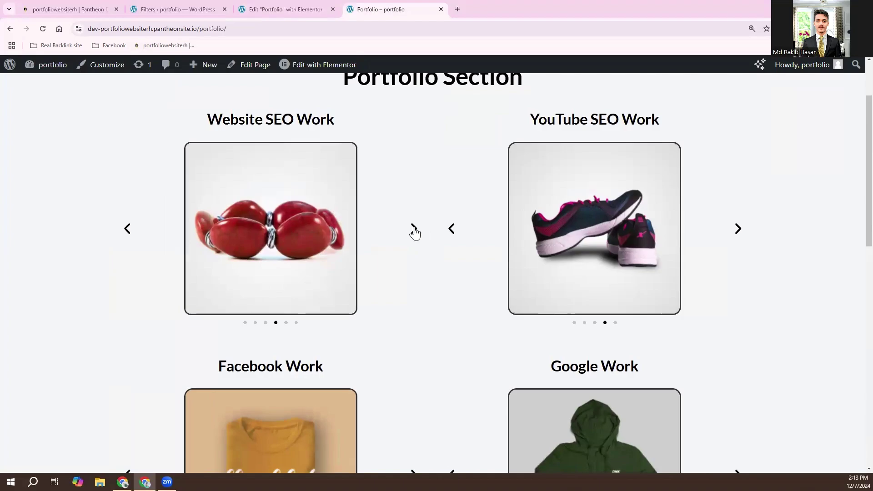
# Advance the slides of the "Facebook Work" and "Google Work" carousels on the live page to test them.
pyautogui.scroll(-5, 412, 231)
pyautogui.click(410, 248)
pyautogui.click(411, 249)
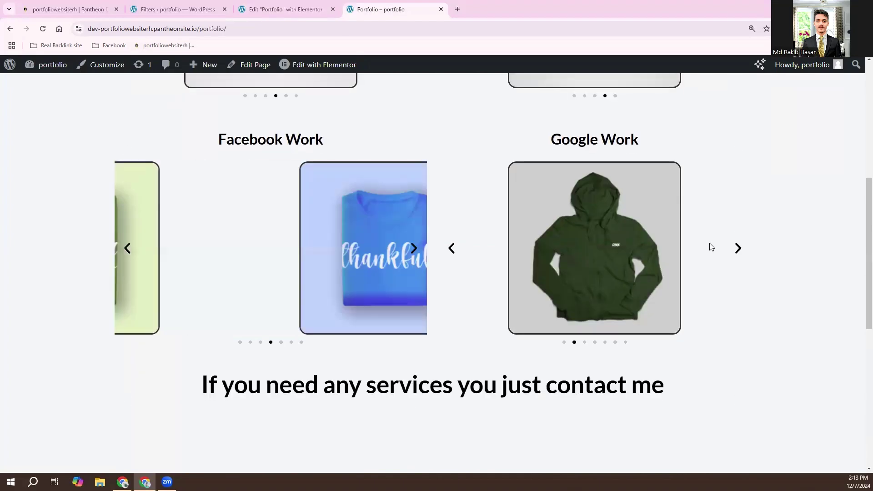
pyautogui.click(738, 249)
pyautogui.click(738, 248)
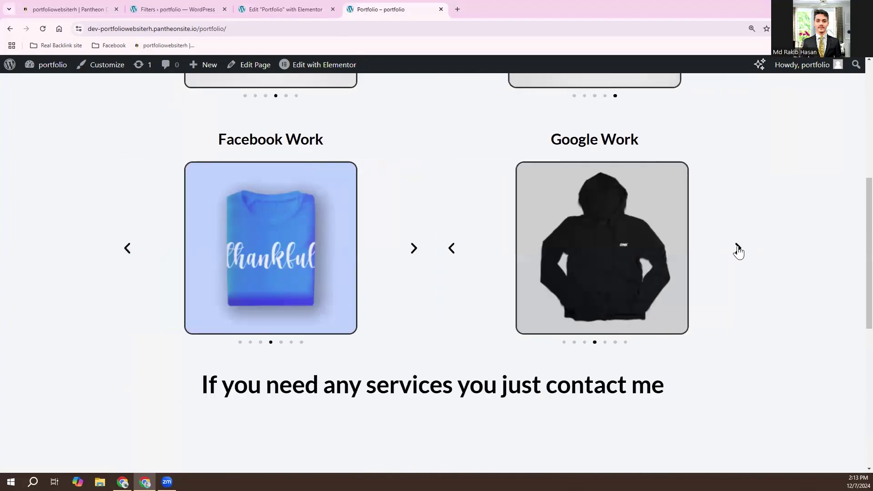
# Review the closing contact heading on the live page and return to the page header.
pyautogui.scroll(-4, 230, 209)
pyautogui.moveTo(192, 202); pyautogui.dragTo(665, 210)
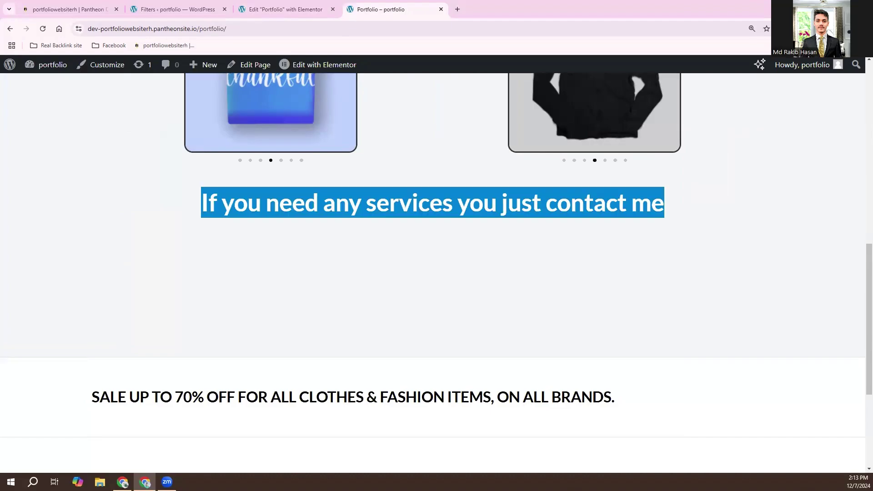
pyautogui.click(636, 209)
pyautogui.scroll(5, 642, 216)
pyautogui.scroll(5, 642, 217)
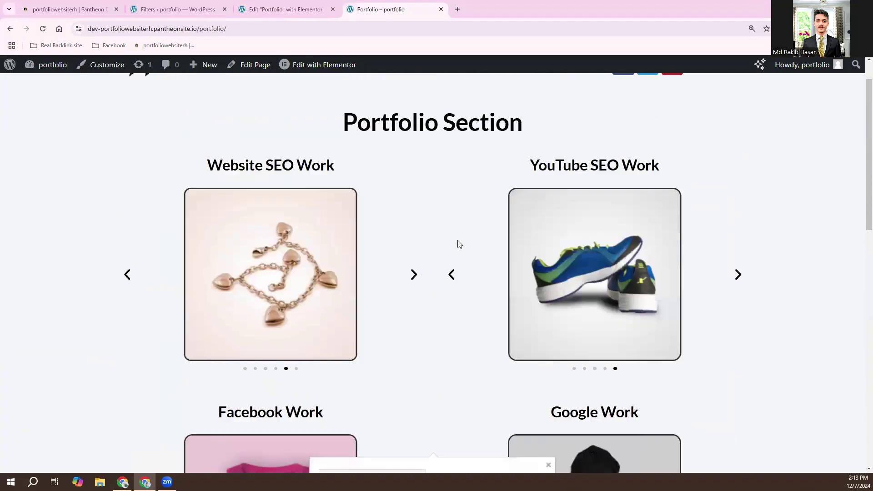
pyautogui.scroll(1, 440, 228)
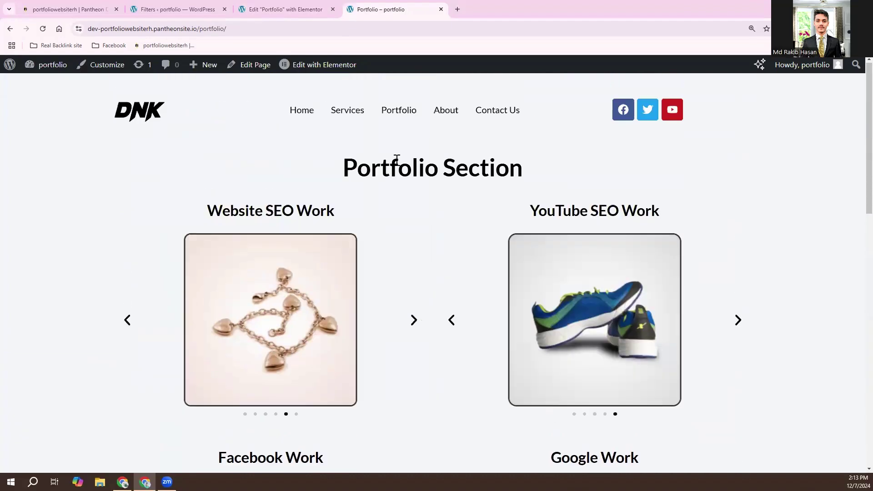
# Switch to the Elementor editor tab and give the "Portfolio Section" title container a classic blue background color, #2C67FF.
pyautogui.click(286, 9)
pyautogui.scroll(10, 548, 221)
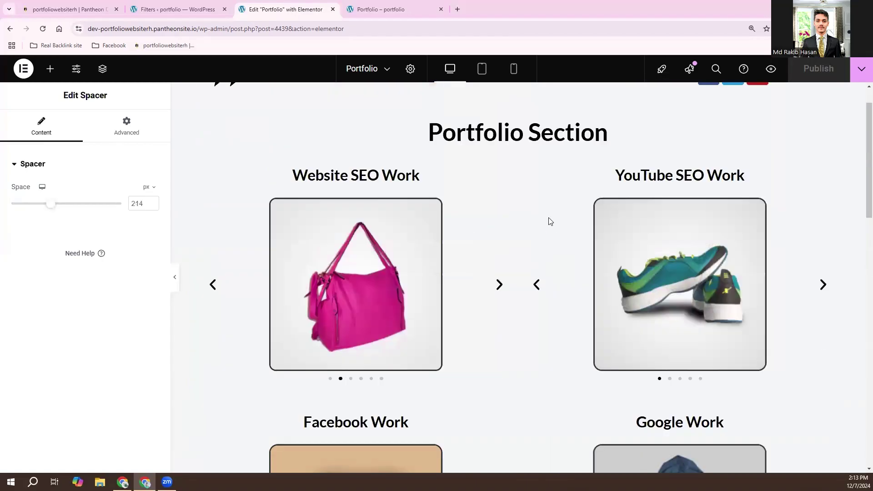
pyautogui.scroll(1, 548, 221)
pyautogui.click(525, 149)
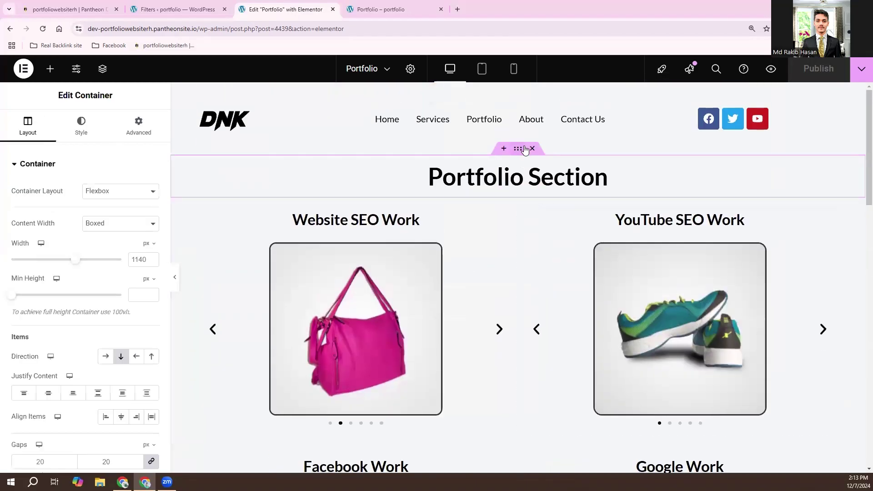
pyautogui.click(81, 127)
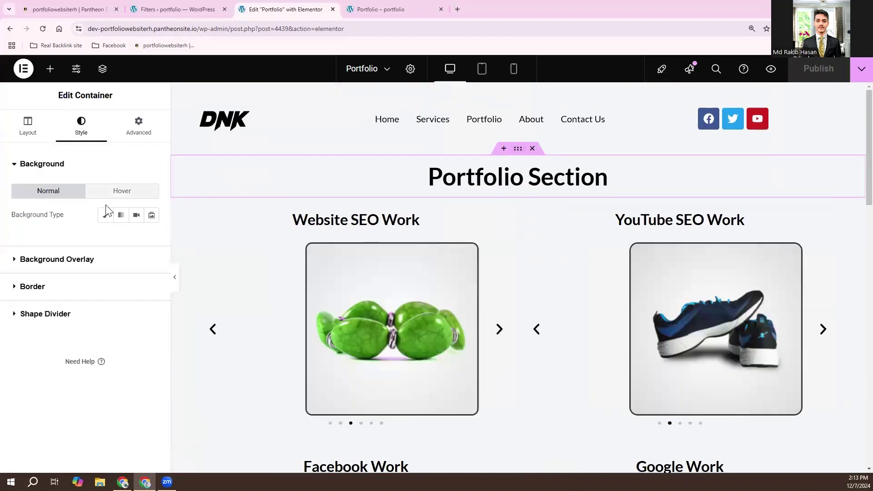
pyautogui.click(105, 214)
pyautogui.click(152, 239)
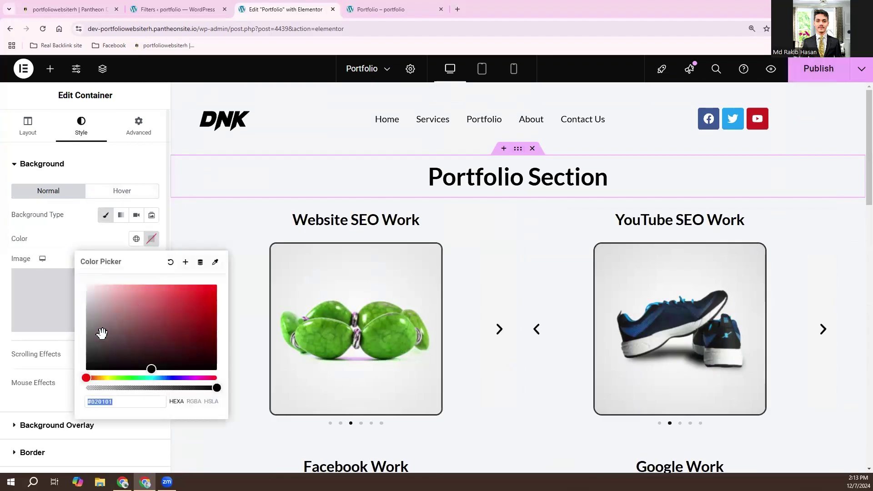
pyautogui.click(168, 377)
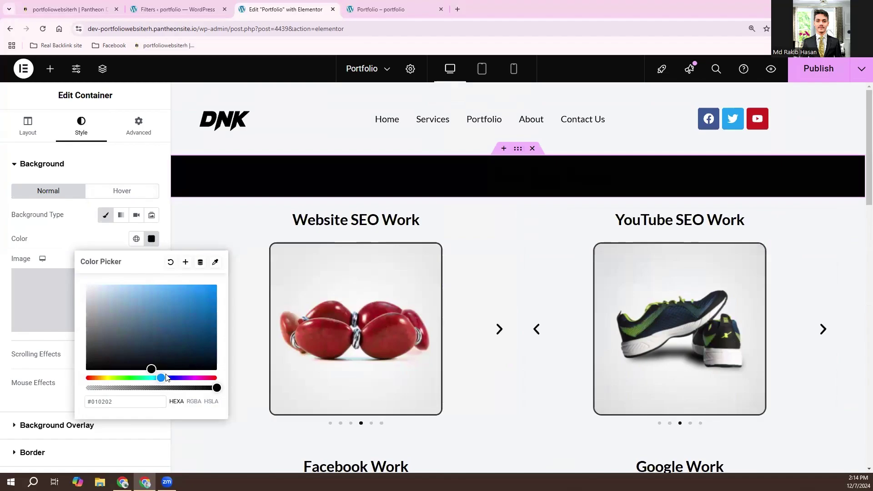
pyautogui.moveTo(183, 304); pyautogui.dragTo(202, 283)
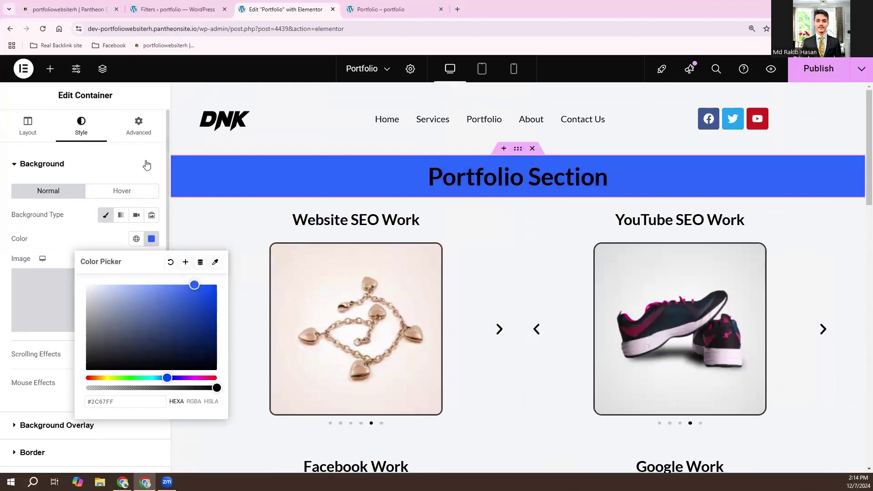
# Unlink the title container's margin and padding sides, setting the top margin to 0 and the top and bottom padding to 27 px.
pyautogui.click(137, 121)
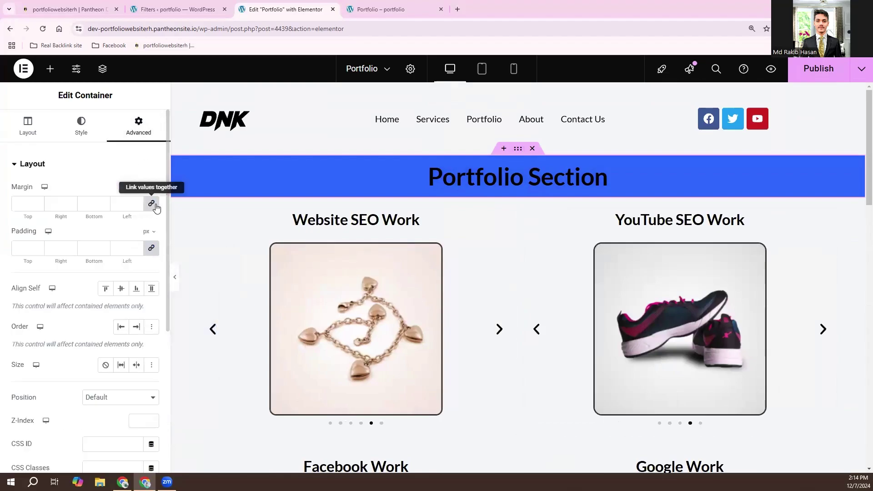
pyautogui.click(155, 206)
pyautogui.click(36, 201)
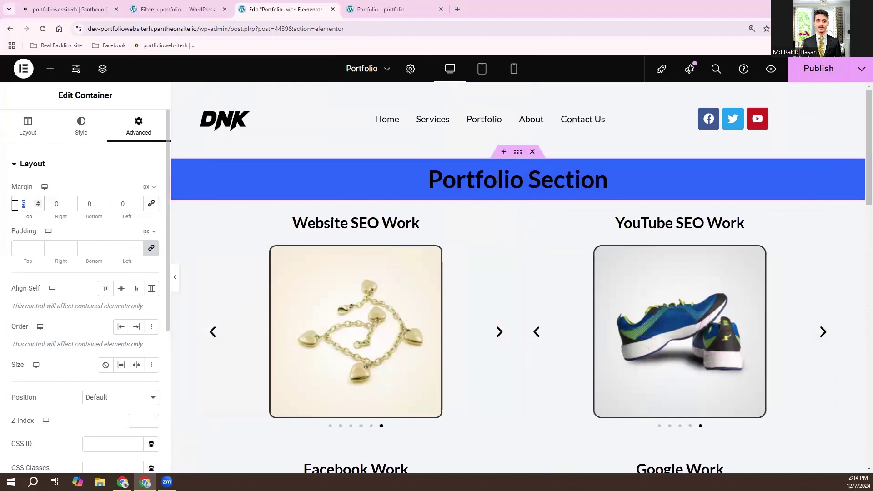
pyautogui.write('0')
pyautogui.click(151, 248)
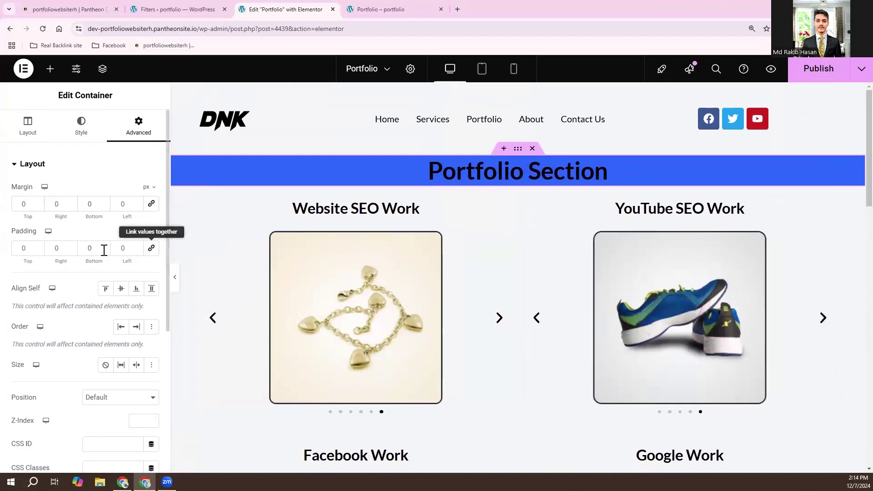
pyautogui.click(38, 246)
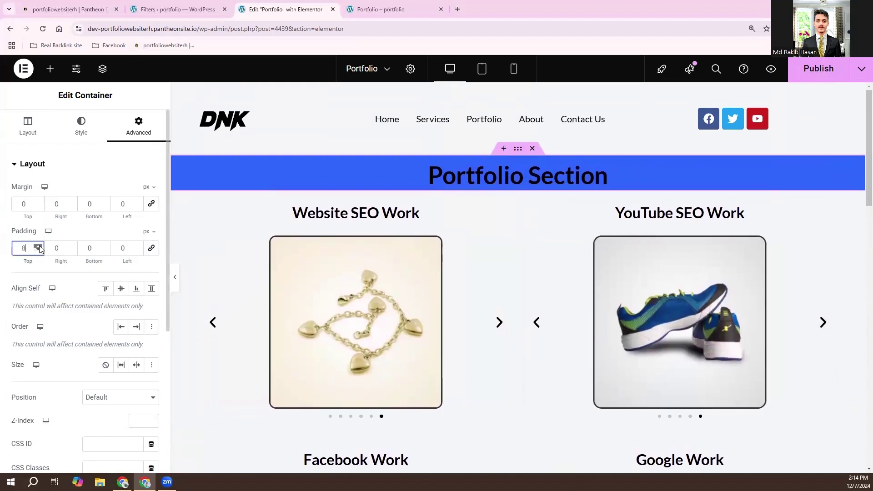
pyautogui.moveTo(39, 246); pyautogui.dragTo(39, 246)
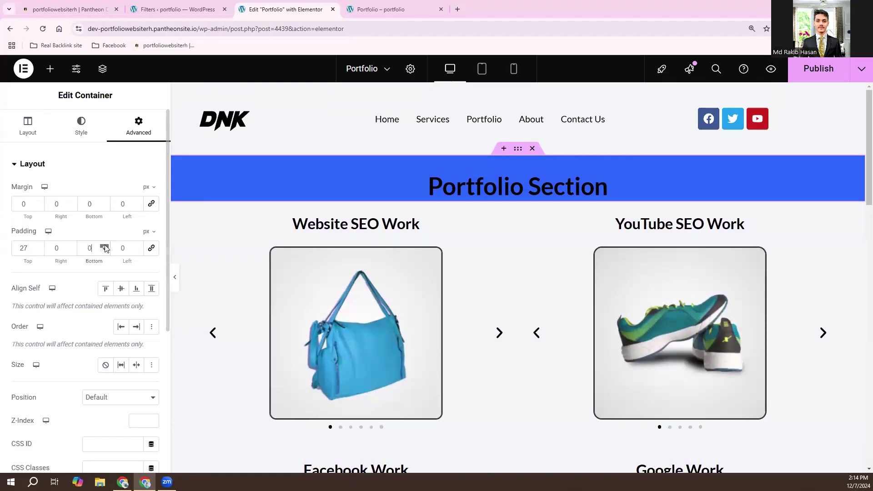
pyautogui.moveTo(105, 246); pyautogui.dragTo(104, 246)
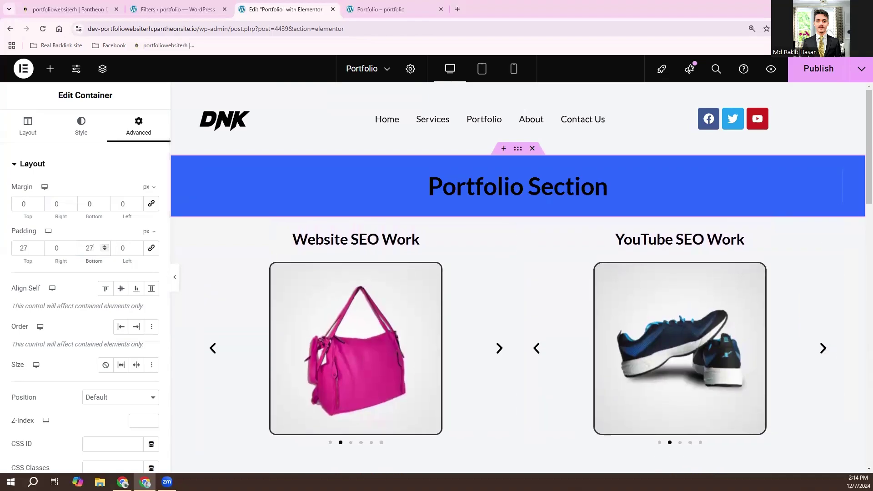
# Set the "Portfolio Section" heading's text color to white, #FFFFFF.
pyautogui.click(512, 187)
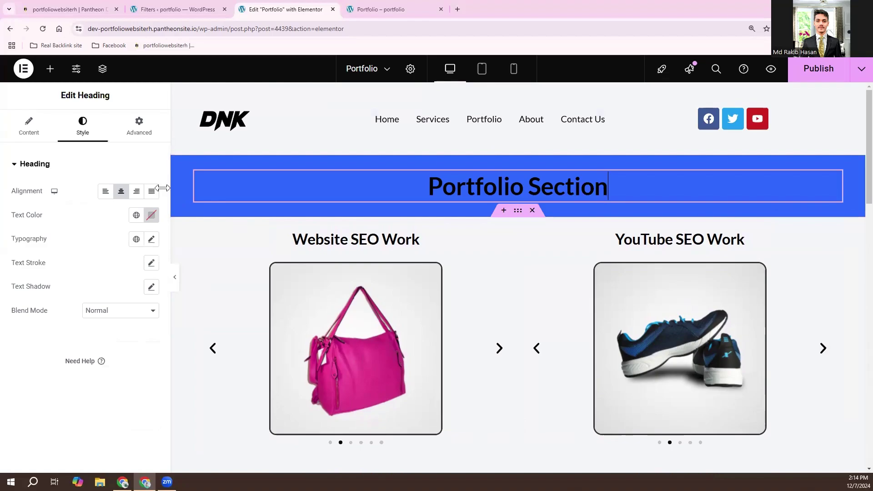
pyautogui.click(152, 215)
pyautogui.click(106, 265)
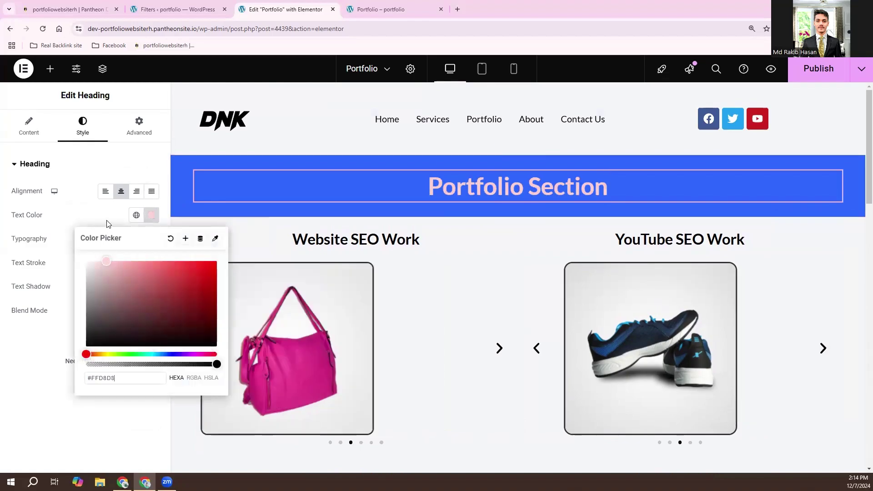
pyautogui.click(114, 273)
pyautogui.moveTo(67, 264); pyautogui.dragTo(47, 244)
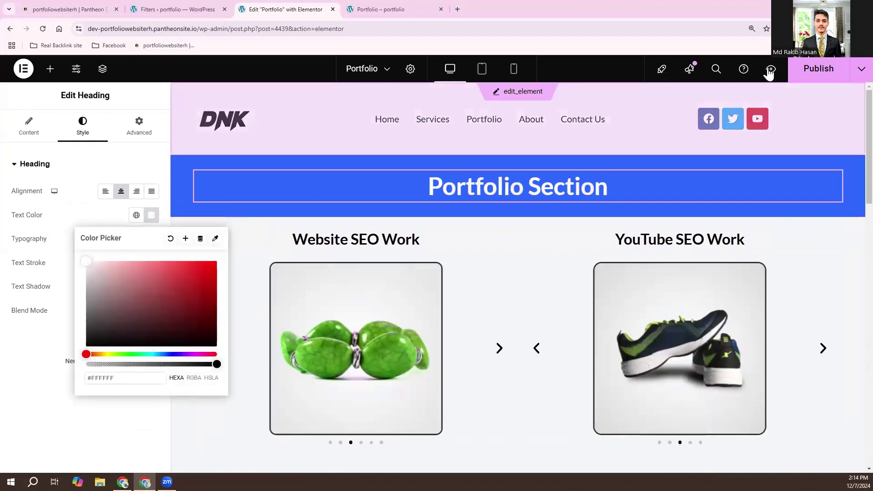
# Publish the page changes and review the title banner, carousels and contact heading on the reloaded live Portfolio page.
pyautogui.click(812, 69)
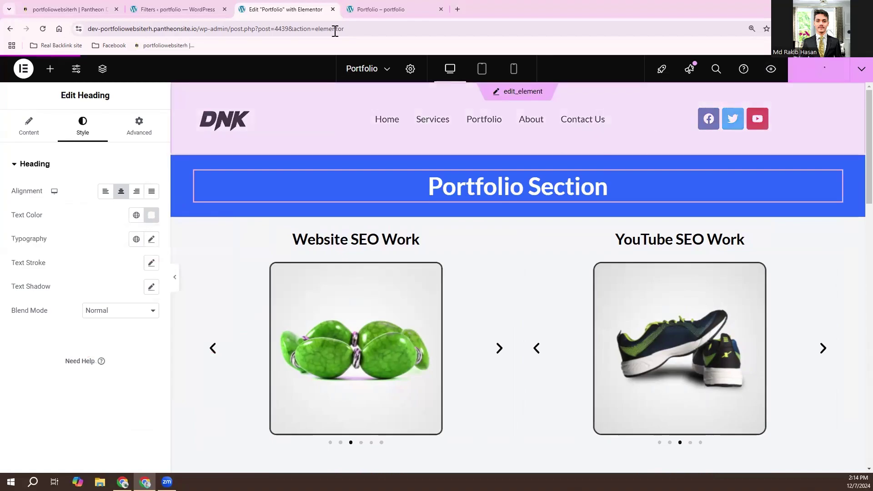
pyautogui.click(386, 10)
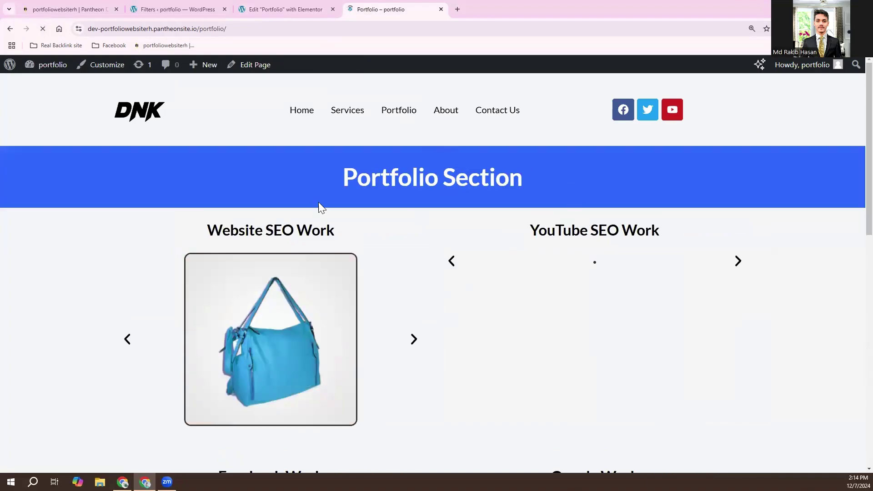
pyautogui.scroll(-3, 386, 292)
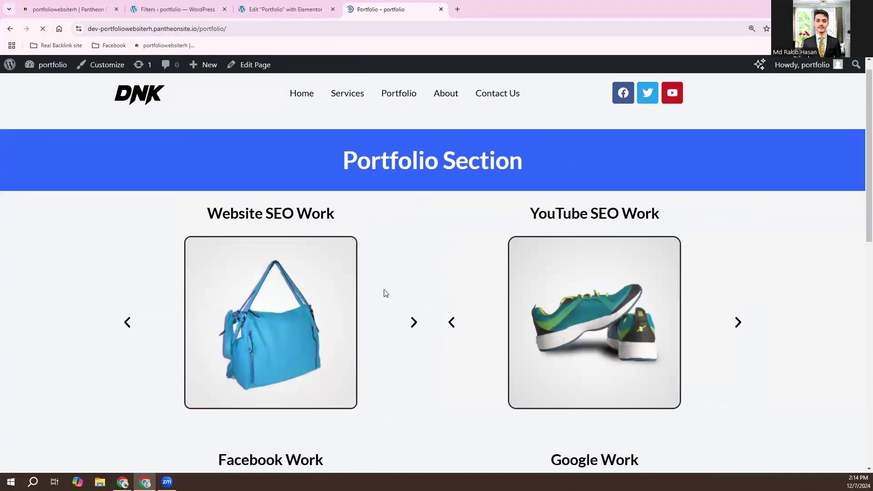
pyautogui.scroll(3, 388, 291)
pyautogui.scroll(-15, 414, 260)
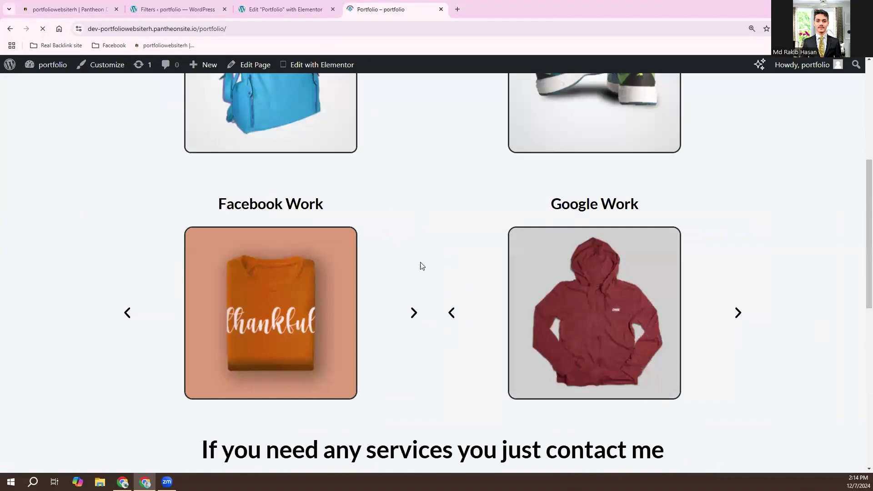
pyautogui.scroll(10, 420, 263)
pyautogui.scroll(5, 420, 266)
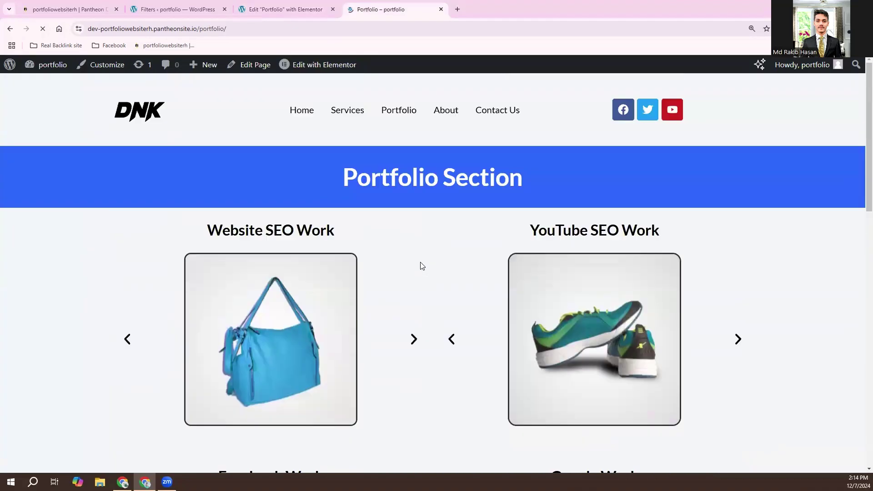
pyautogui.scroll(-10, 420, 266)
pyautogui.scroll(10, 420, 266)
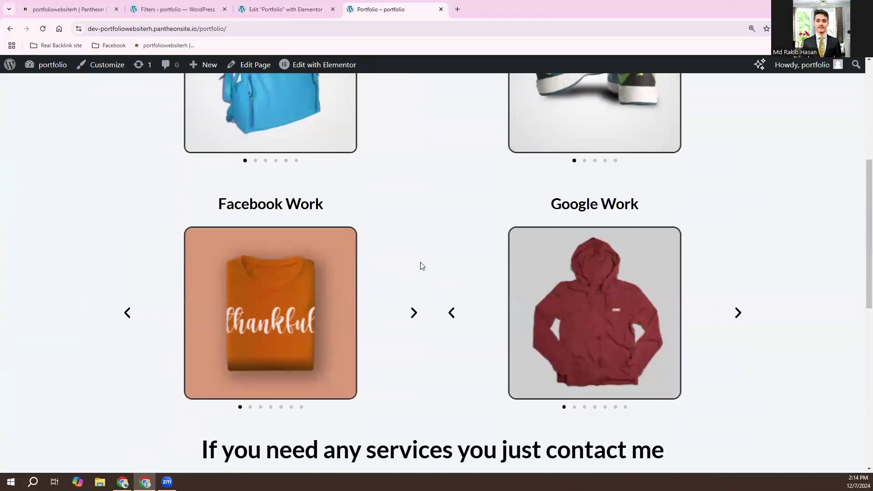